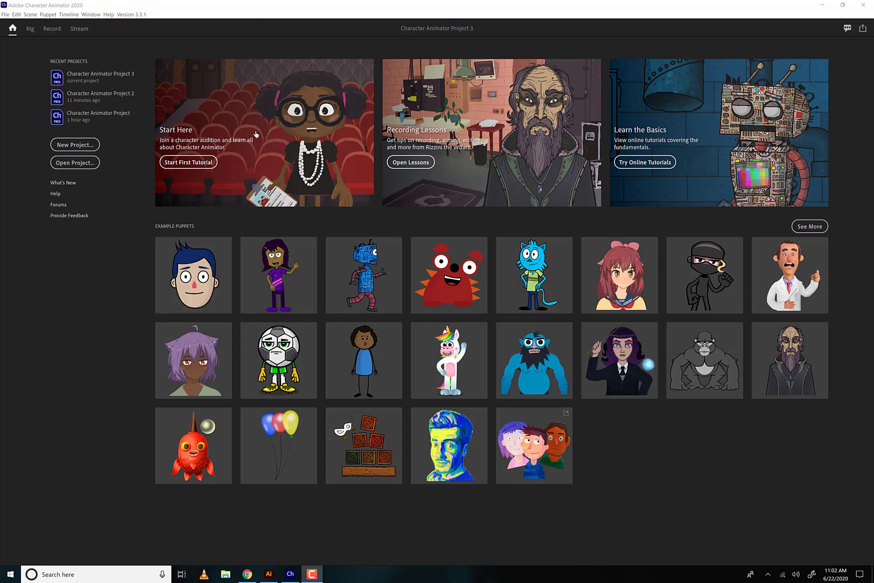
Switch to Illustrator and inspect the character's Body layer by hiding it and showing it again.
mouse_move(206, 276)
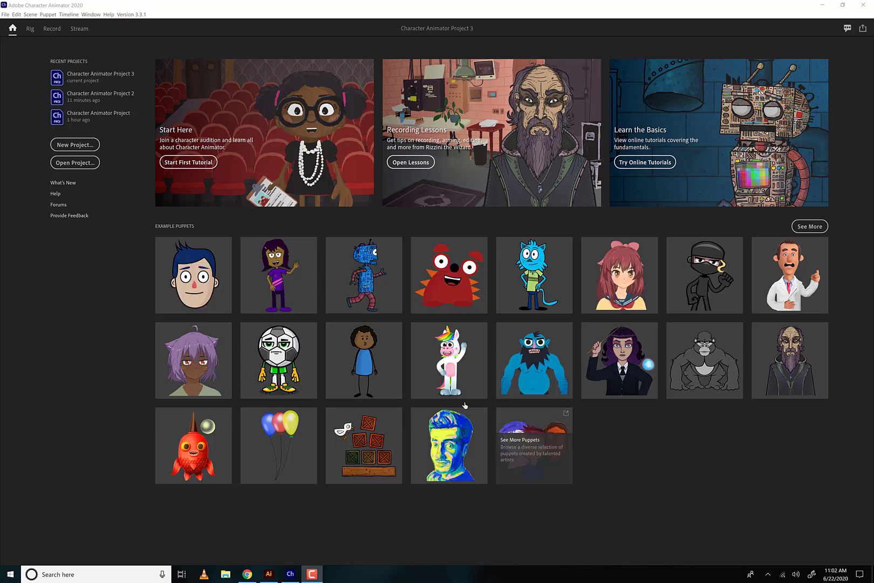
click(269, 574)
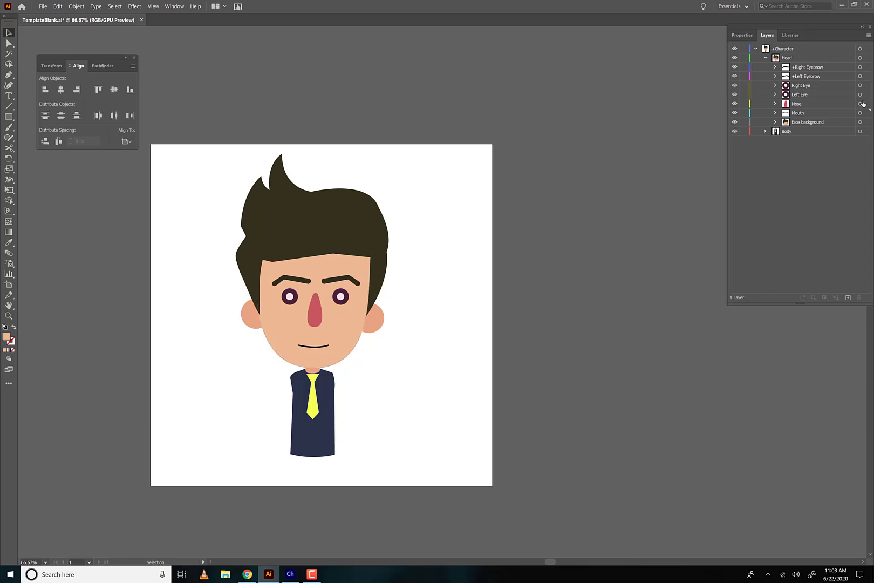
click(734, 131)
click(734, 132)
Inspect the sublayers of the Right Eye layer, toggle the visibility of Right Blink, and collapse the group again.
click(776, 76)
click(777, 76)
click(776, 85)
click(775, 85)
click(775, 85)
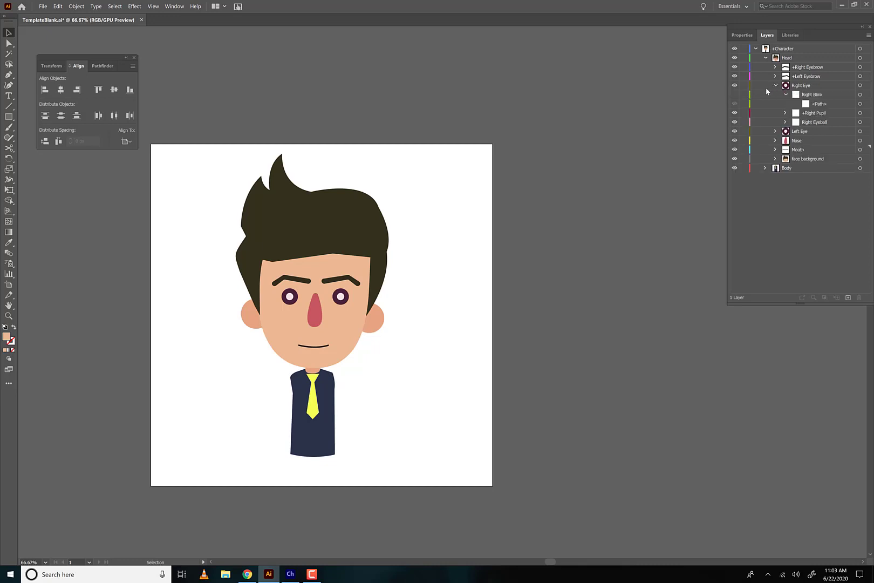
click(734, 95)
click(734, 95)
click(775, 85)
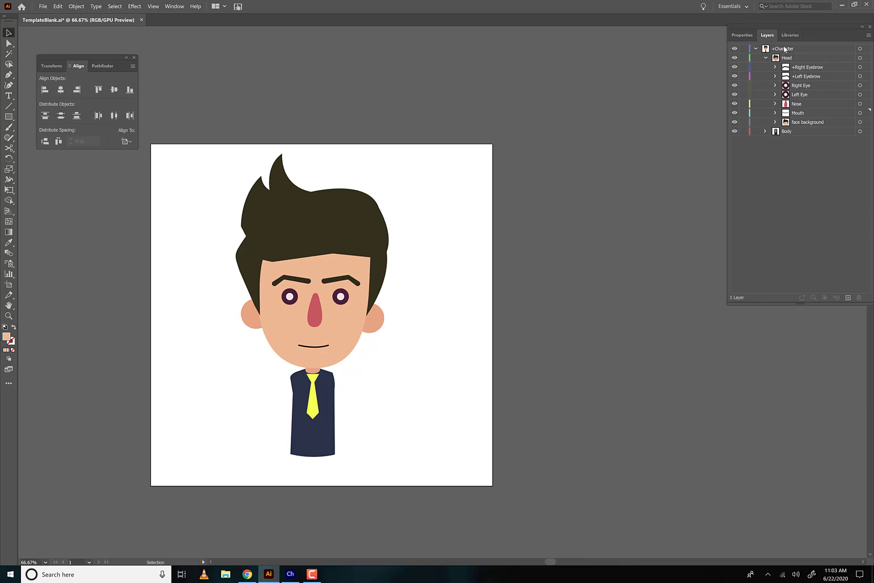
View the Illustrator and Photoshop files in the TemplateBlank desktop folder, close it, and return to Character Animator.
click(841, 4)
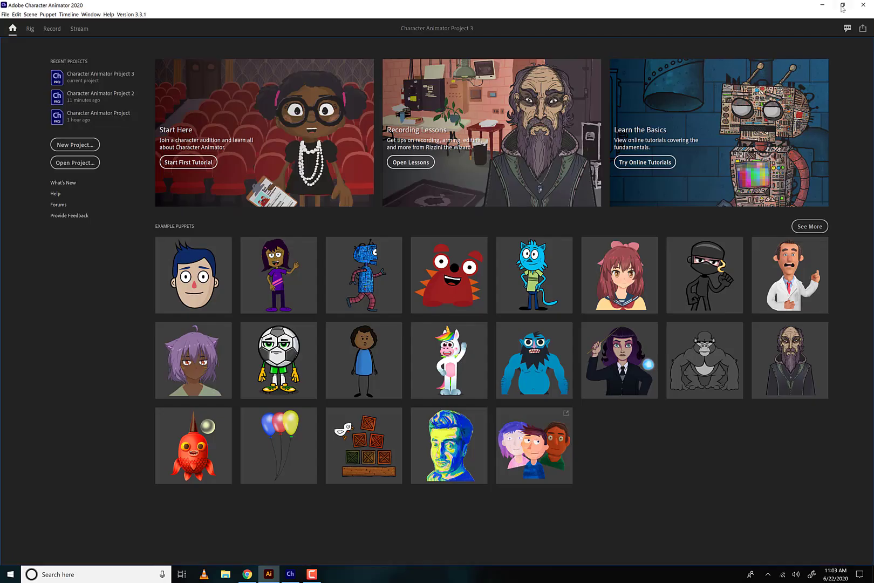
click(821, 5)
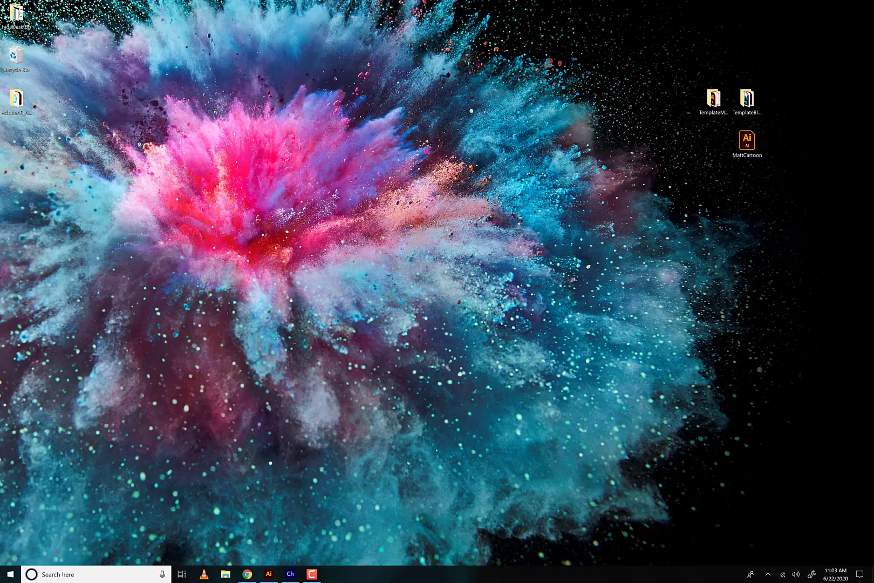
double_click(760, 103)
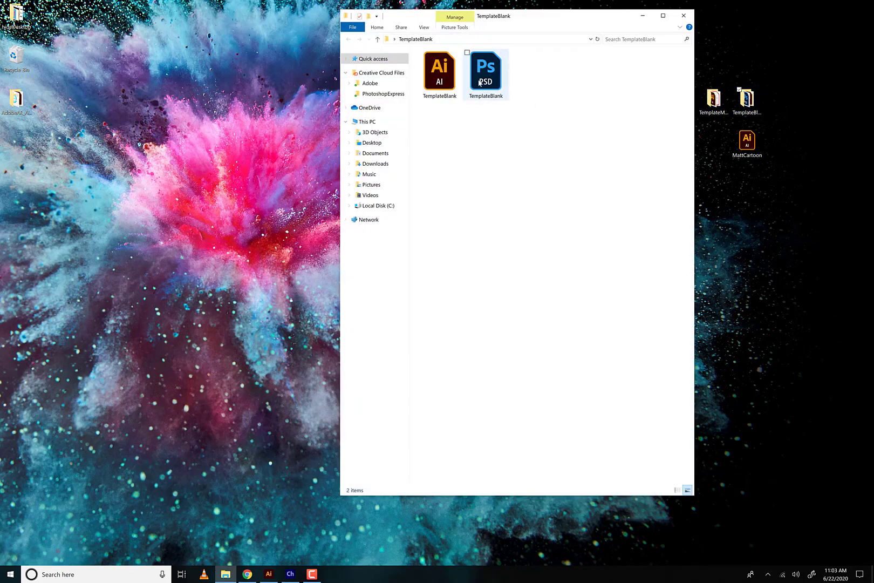
click(683, 16)
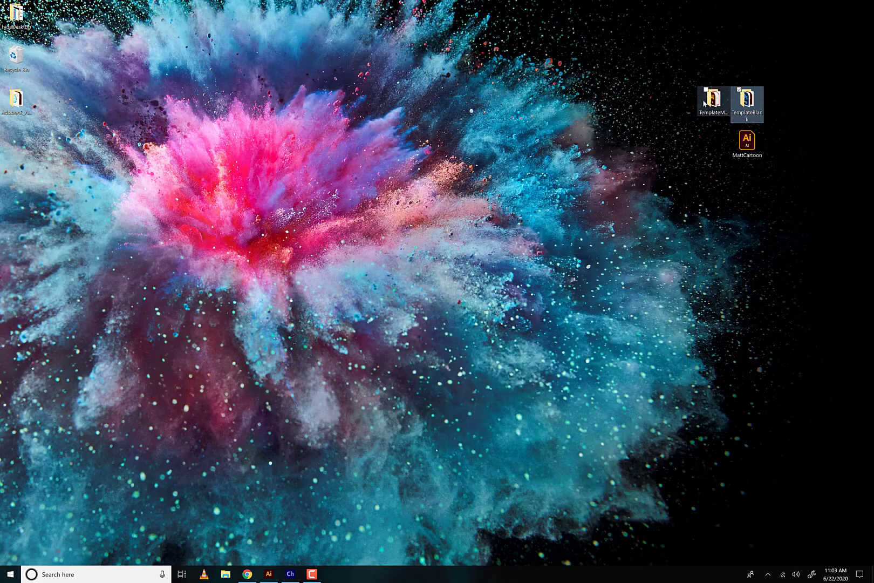
click(290, 573)
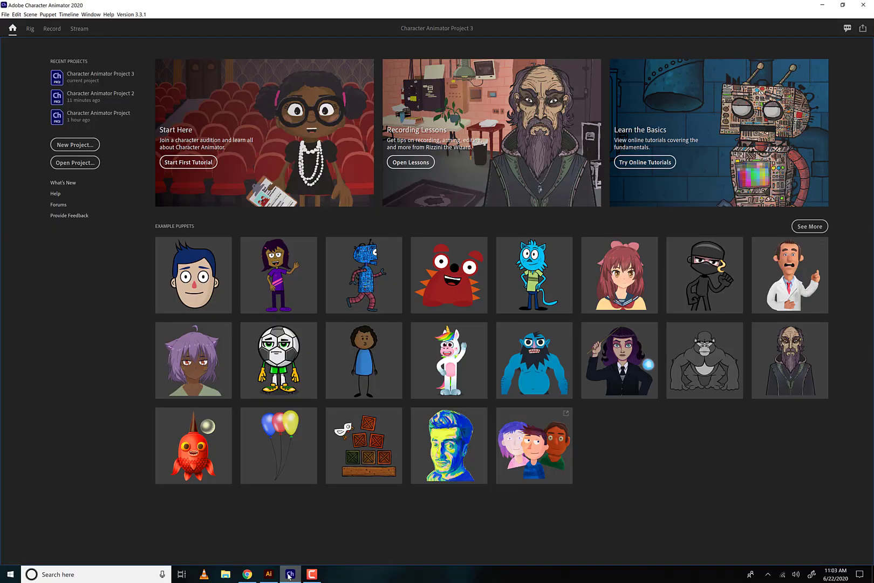
Switch to Illustrator and examine how the Head, Nose and Right Eye layers, including the Right Pupil, relate to the character artwork.
click(269, 573)
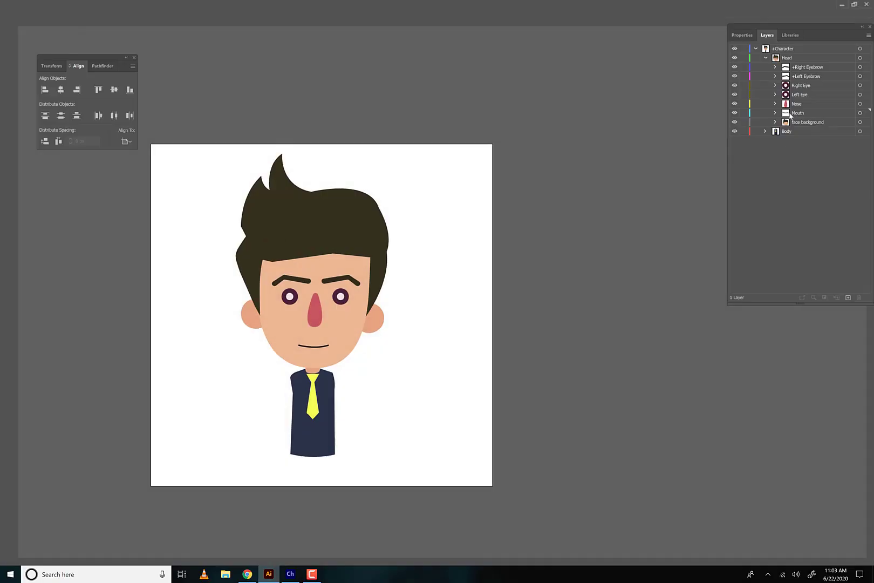
click(778, 57)
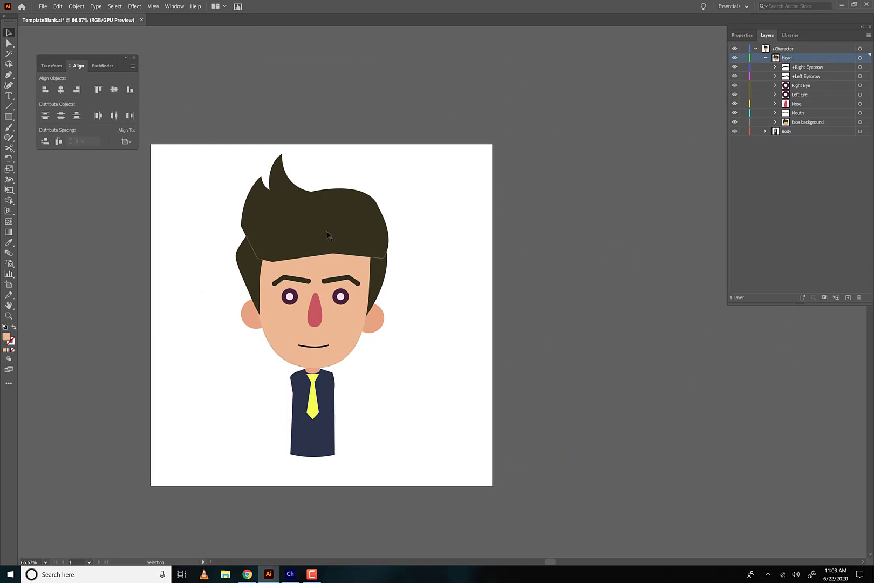
click(797, 105)
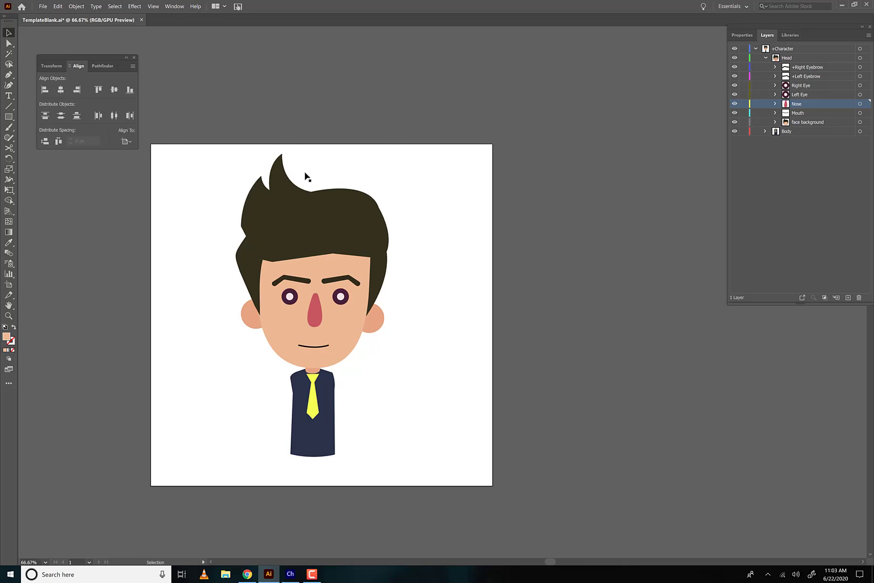
drag(211, 133, 416, 500)
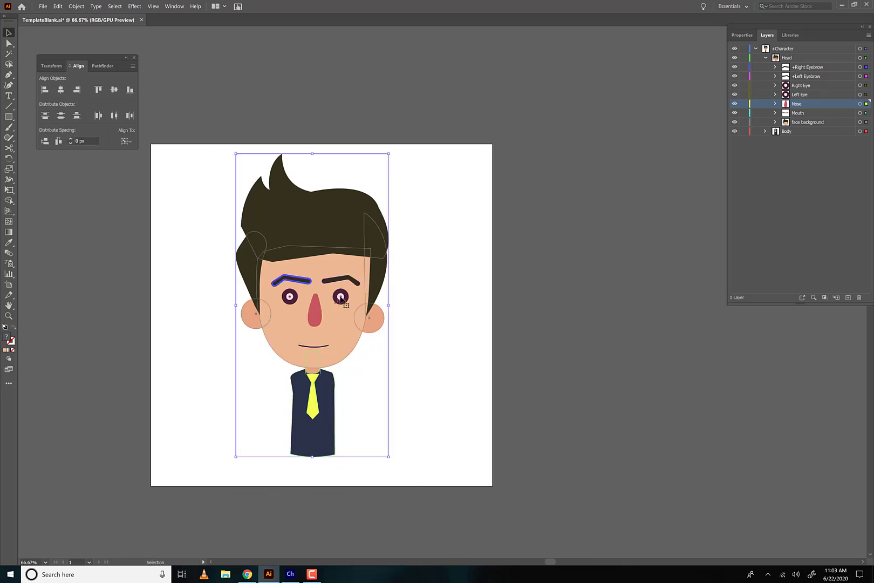
click(774, 86)
click(801, 114)
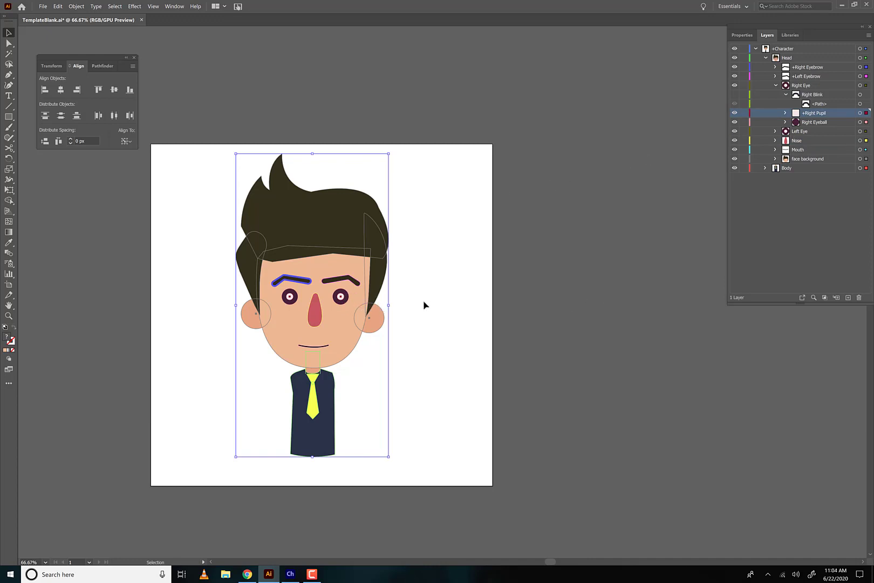
click(513, 270)
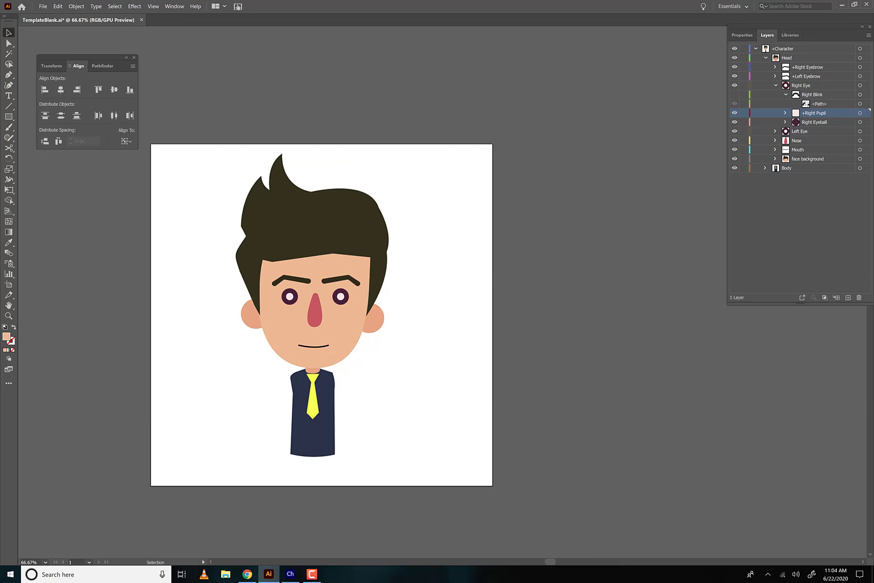
Switch to Character Animator and create a new project named ClassDemo on the Desktop.
click(841, 4)
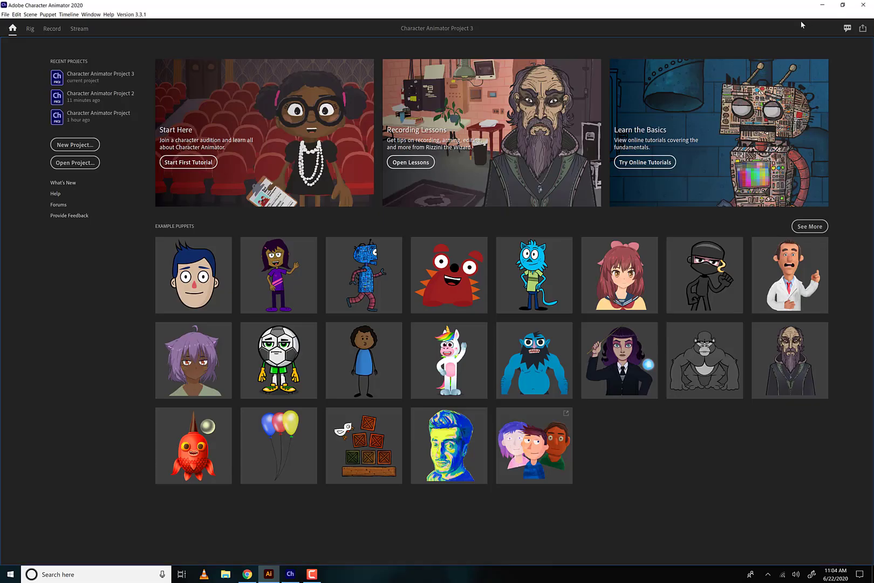
click(76, 146)
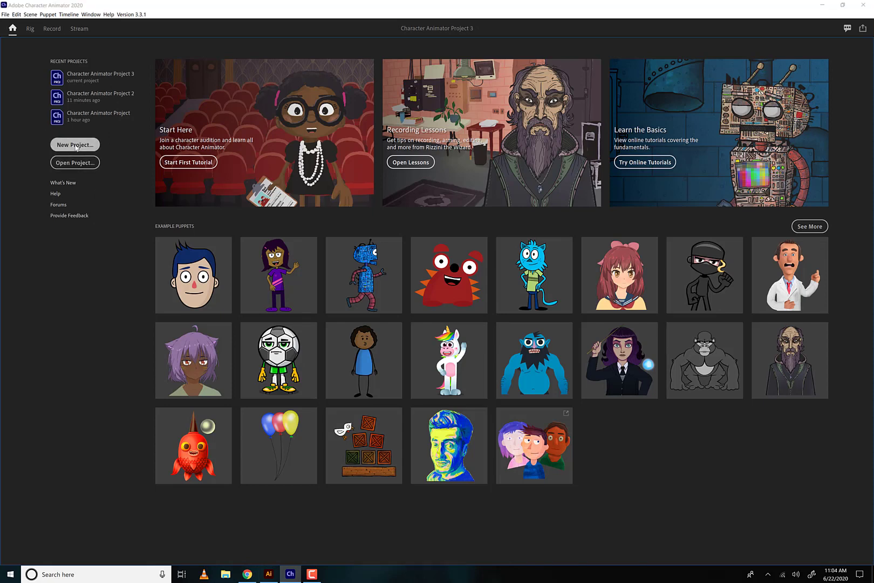
click(38, 113)
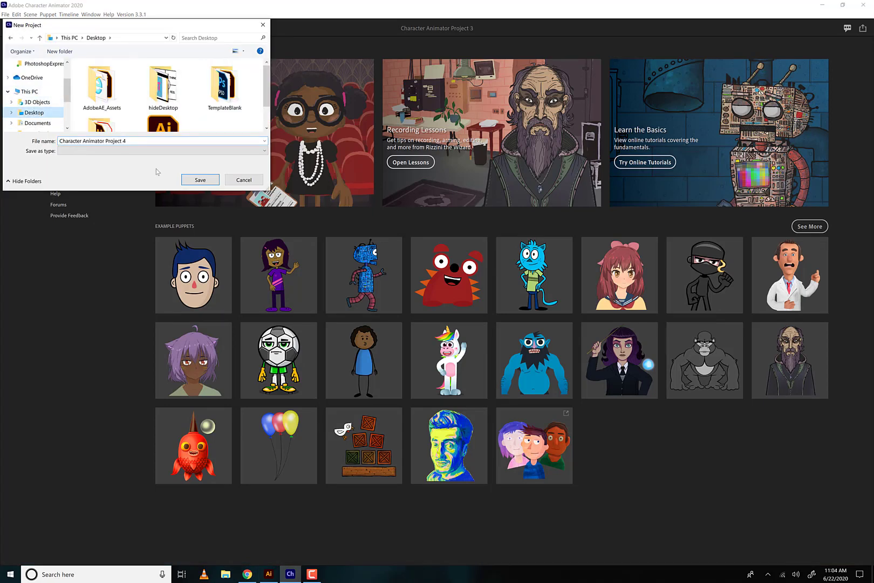
triple_click(144, 141)
text(ClassDemo)
key(Return)
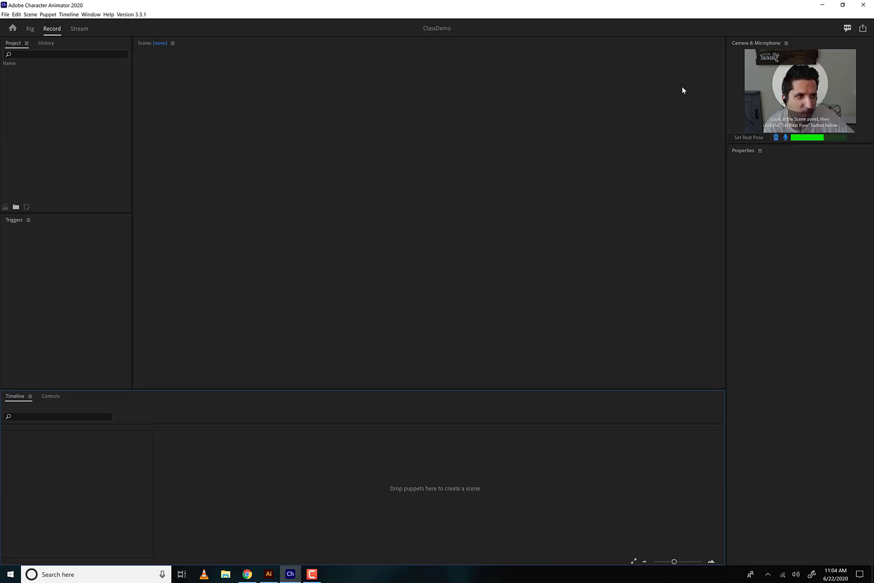
Check the selected webcam and the default microphone input in the Audio Hardware preferences without changing them.
click(786, 43)
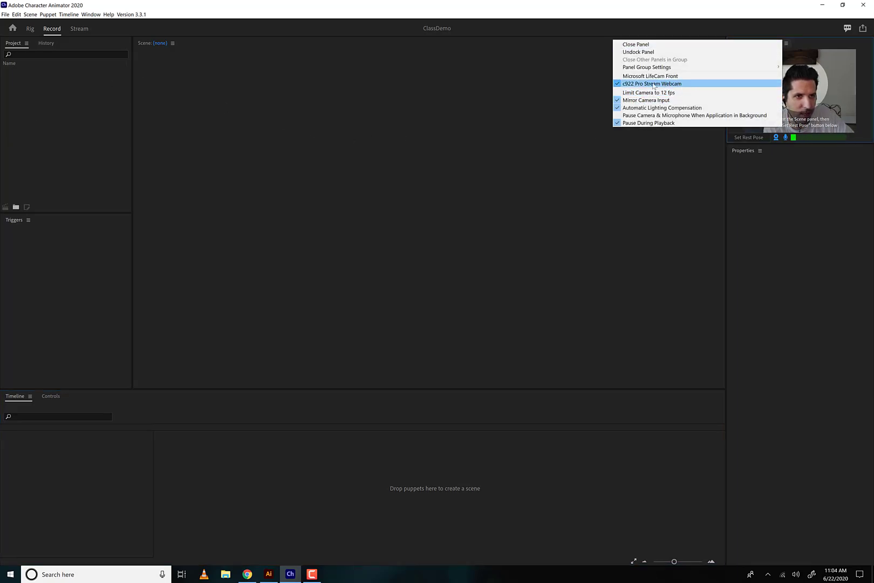
click(789, 231)
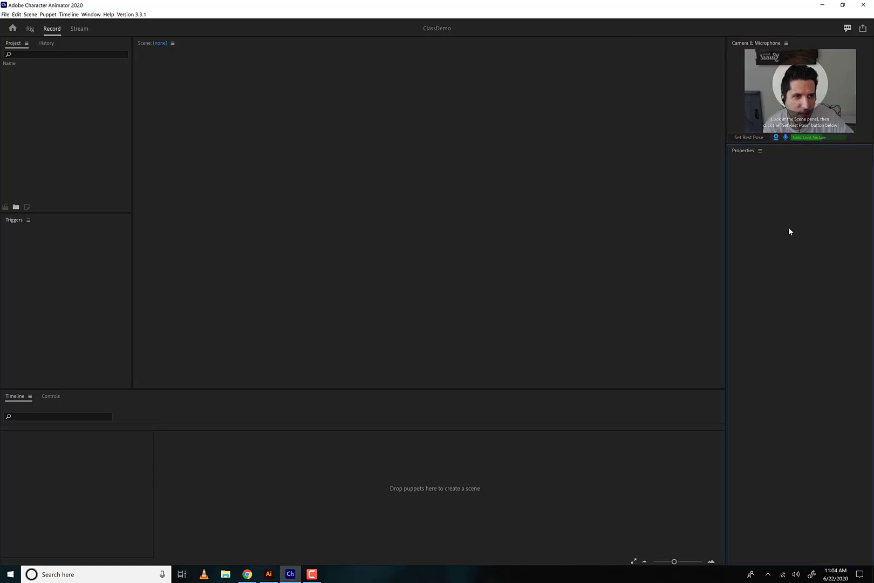
click(16, 14)
click(80, 120)
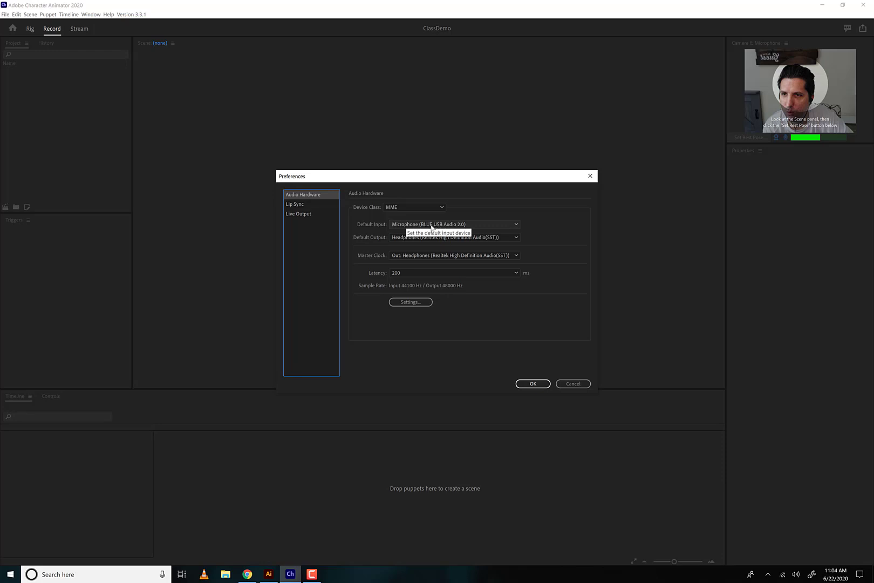
click(562, 384)
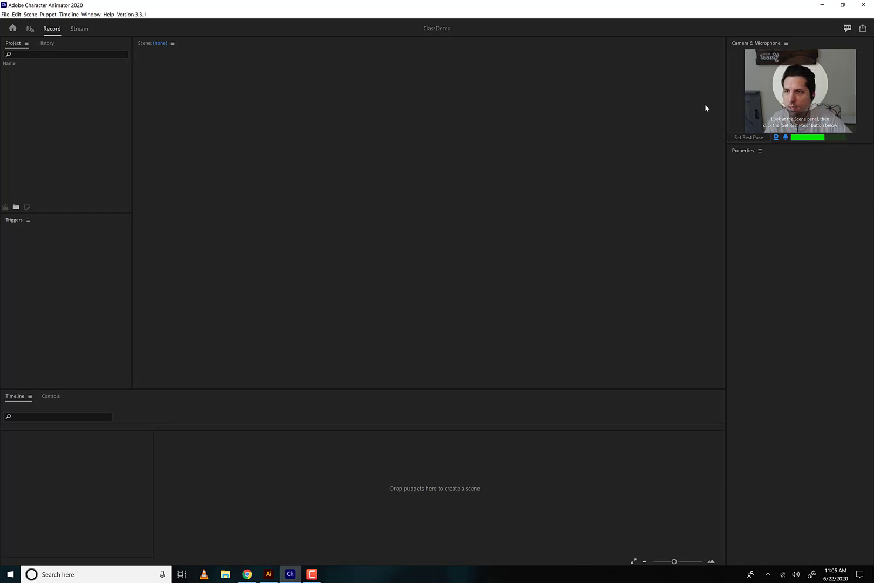
Open the file import window for the ClassDemo project.
click(5, 14)
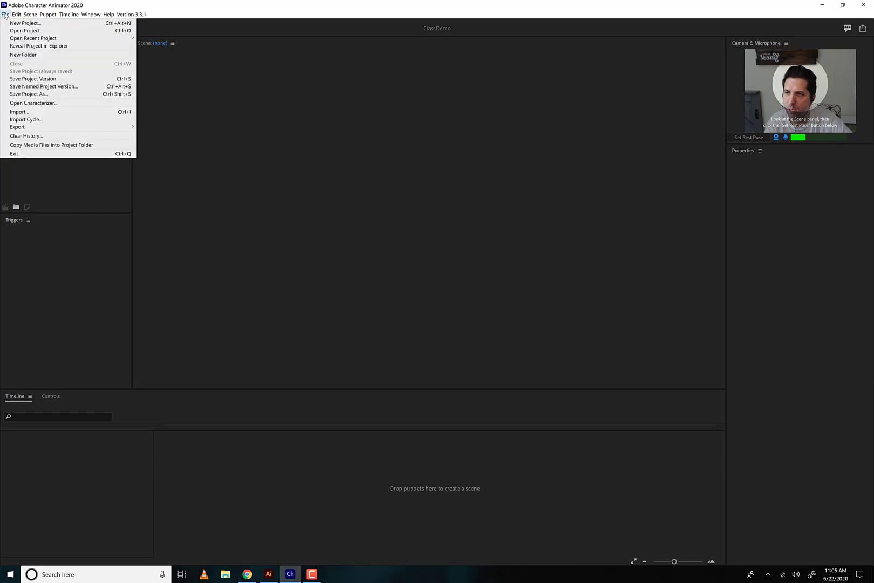
click(26, 114)
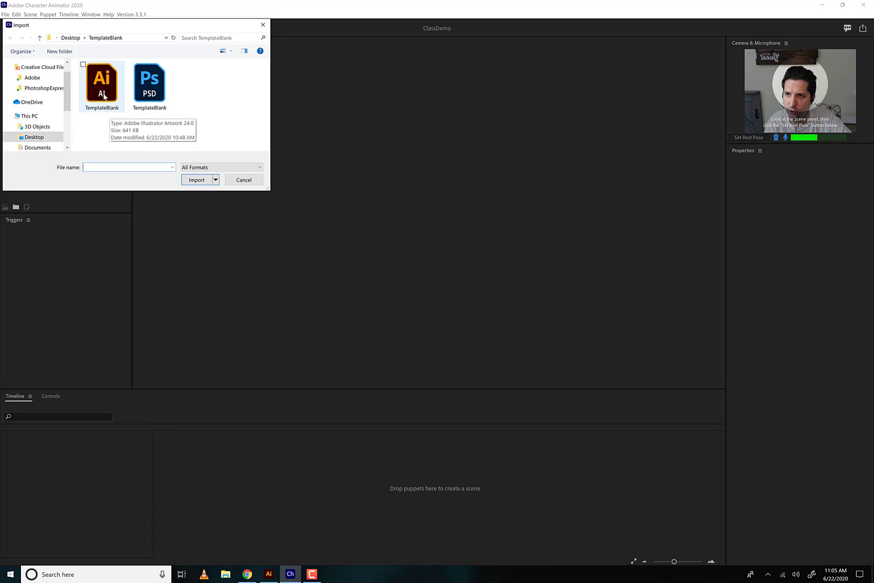
Switch to Chrome and browse the Okay Samurai Puppets page down to the Blank Template and Mouth Template downloads.
click(247, 575)
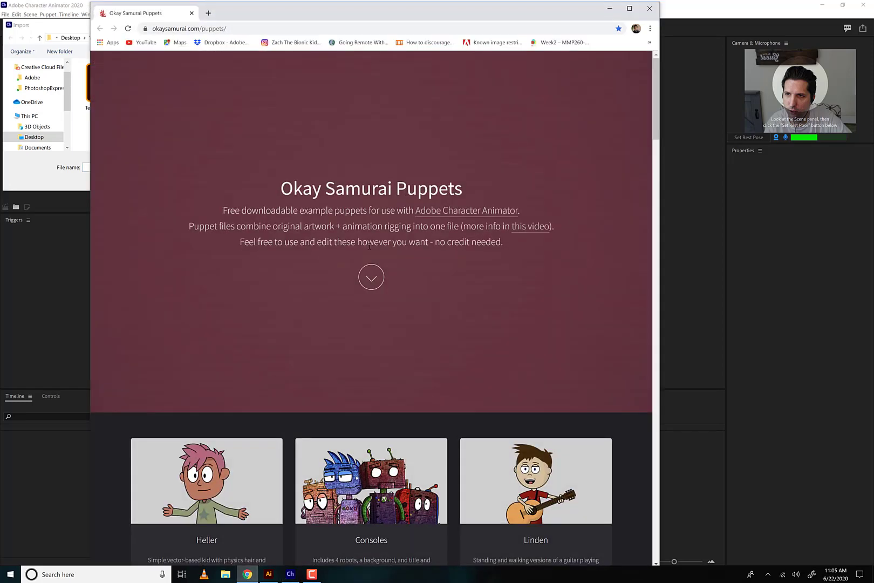
scroll(370, 246, down, 1)
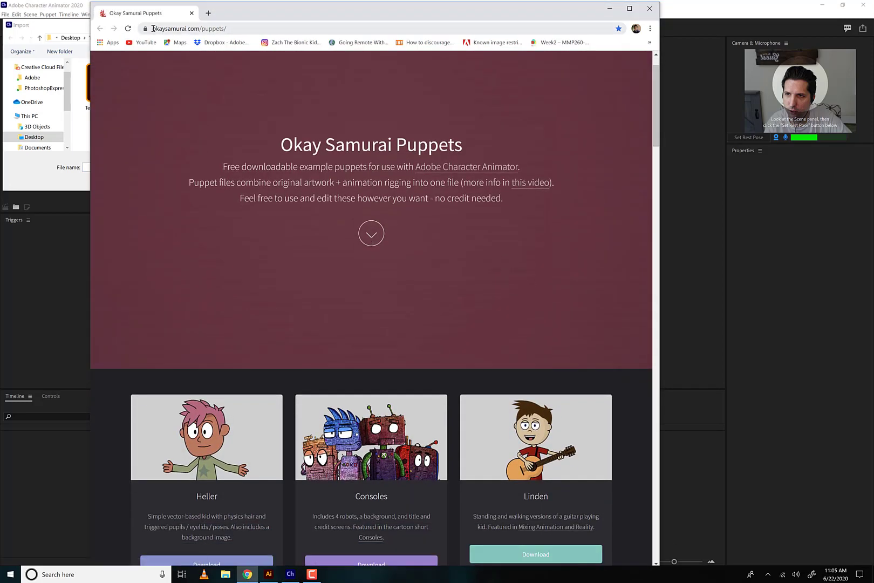
scroll(402, 212, down, 4)
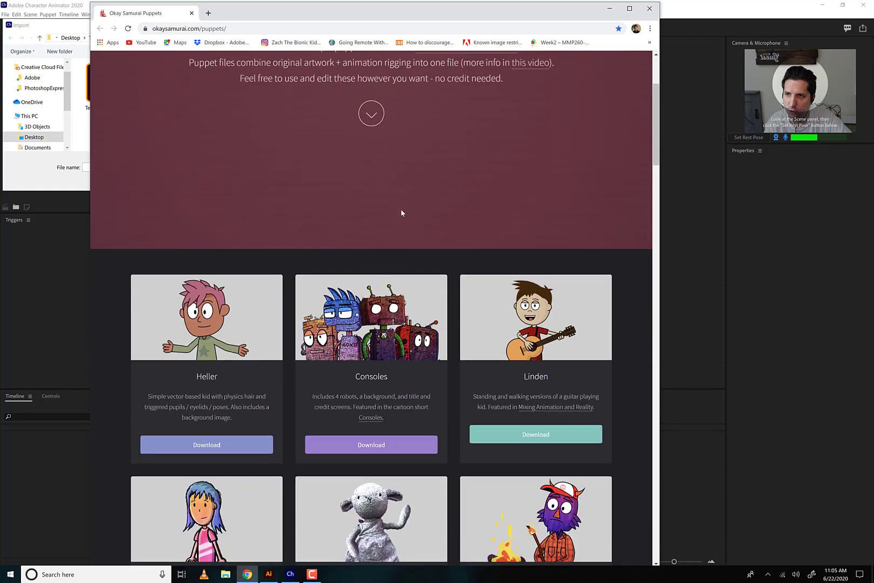
scroll(402, 212, down, 3)
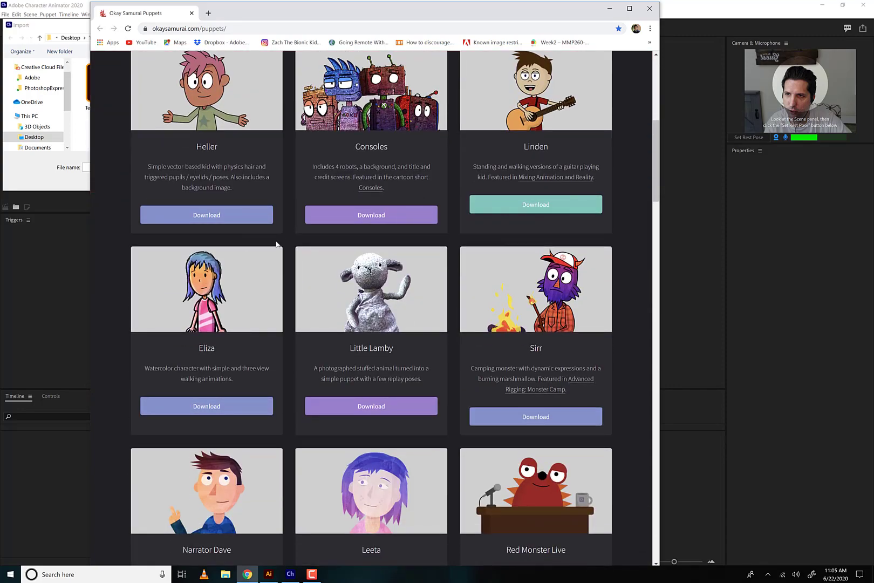
scroll(426, 240, down, 8)
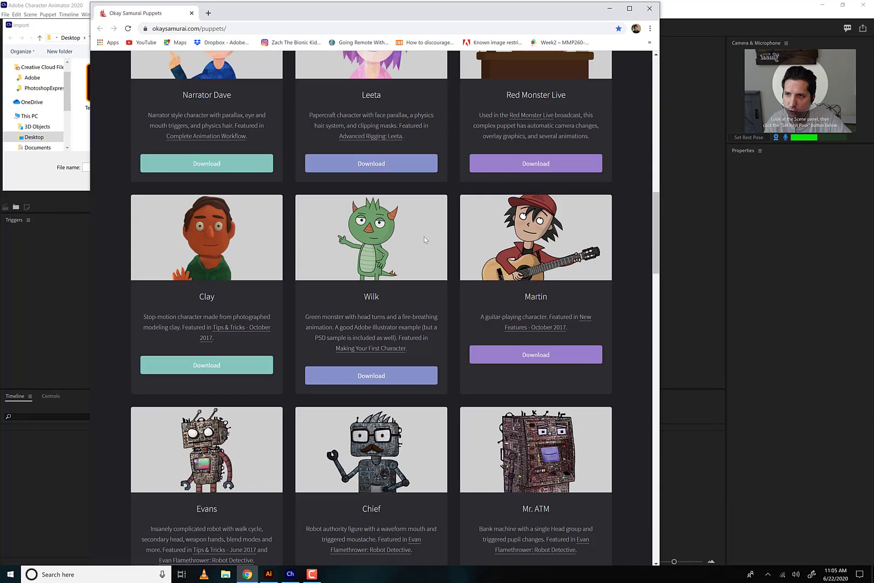
scroll(425, 239, down, 9)
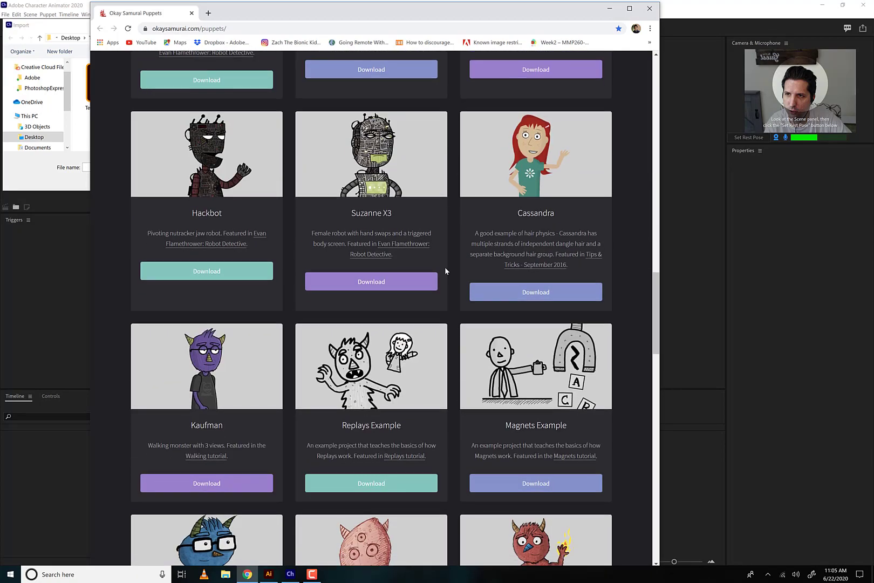
scroll(446, 270, down, 13)
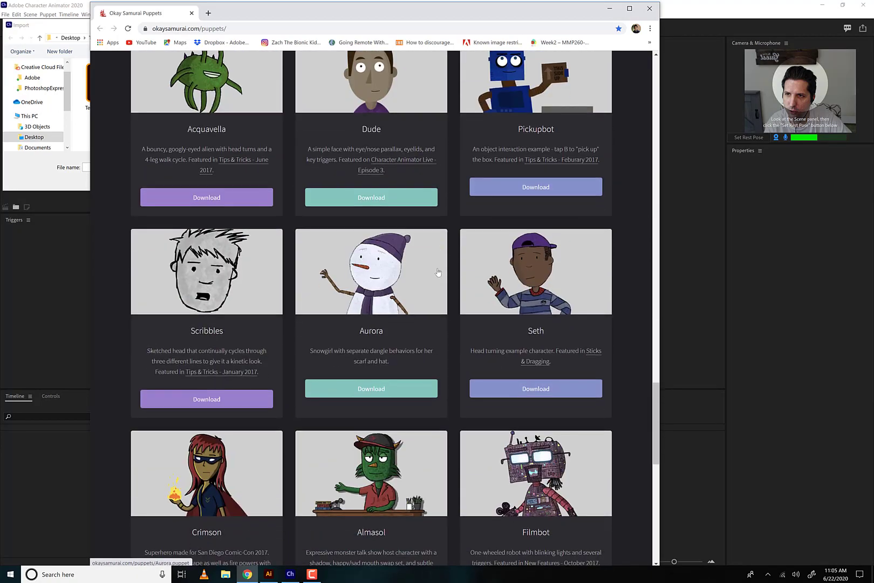
scroll(438, 273, down, 11)
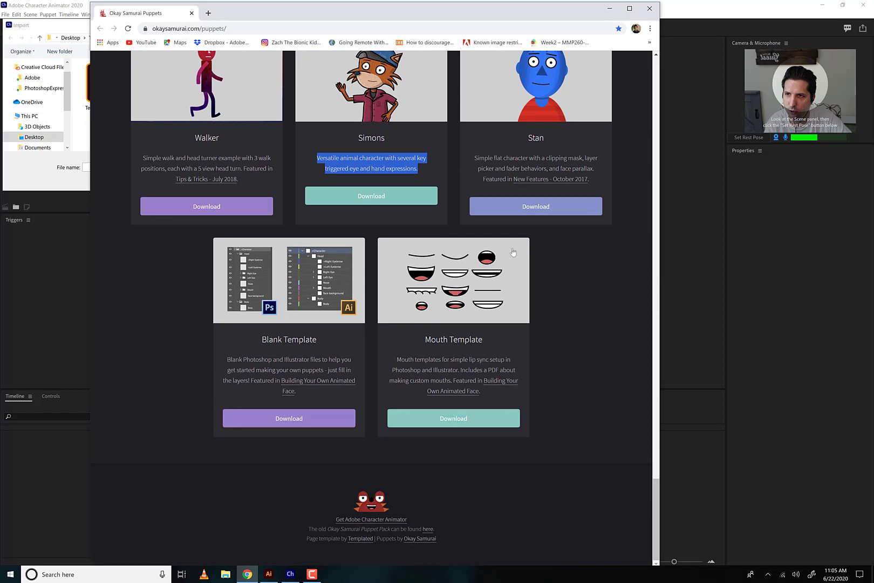
click(609, 8)
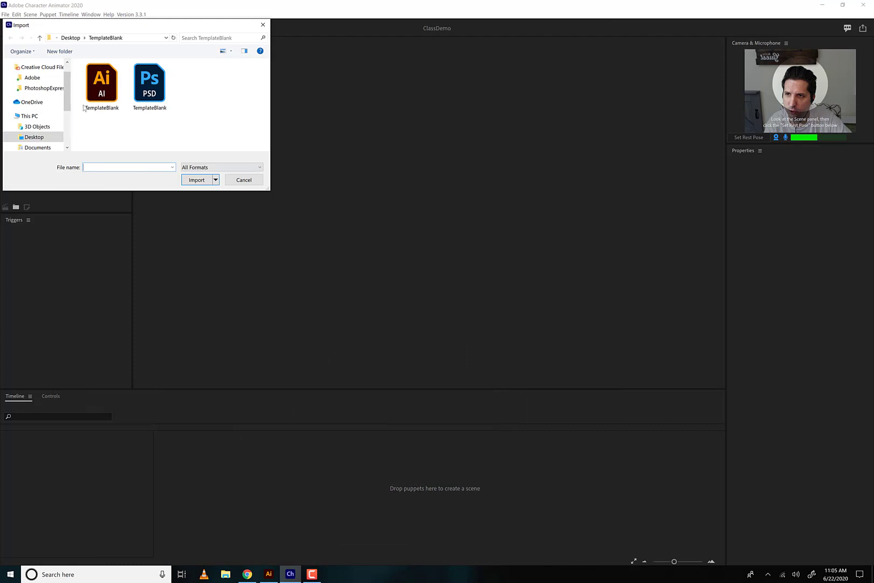
Import the TemplateBlank Illustrator file into the project as a puppet.
click(117, 92)
click(200, 180)
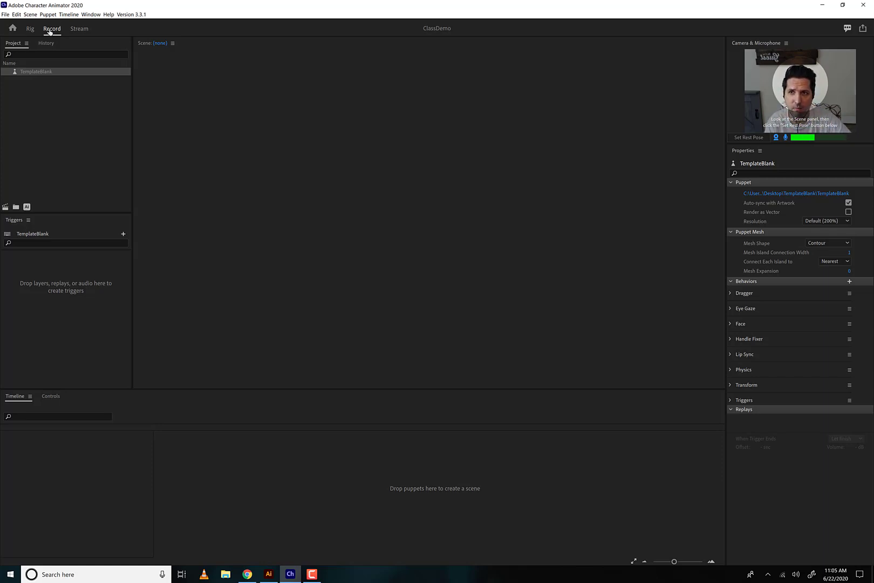
Open the TemplateBlank puppet for rigging and examine the Mouth group's viseme layers and the Neutral mouth's tag.
click(30, 29)
double_click(40, 71)
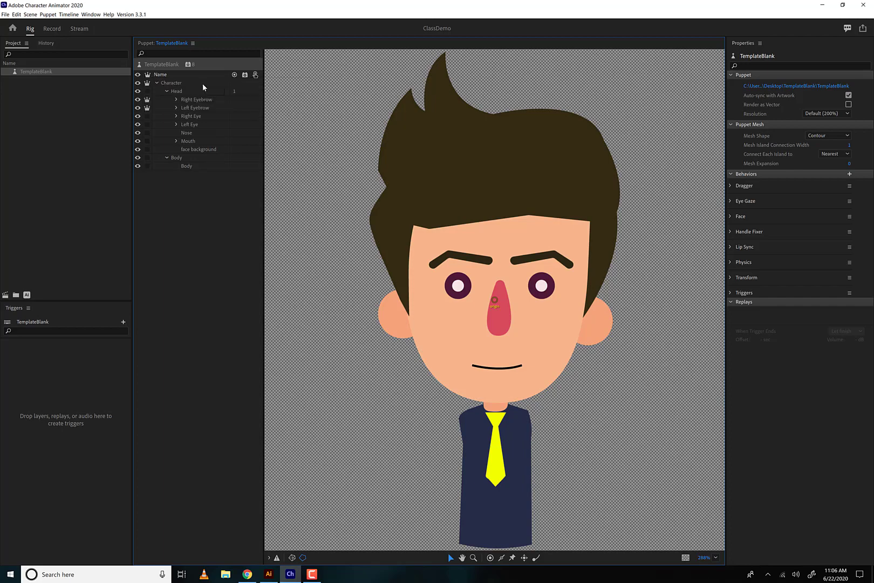
click(177, 142)
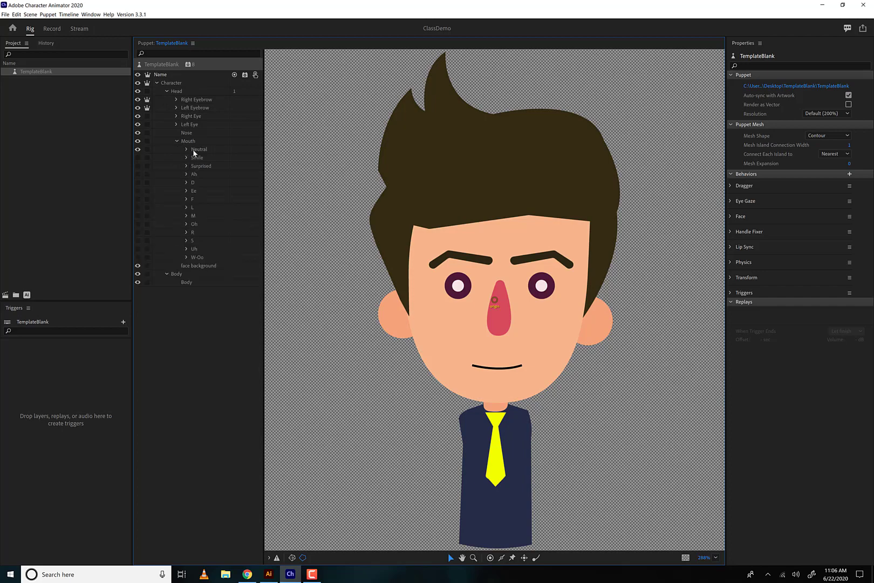
click(195, 152)
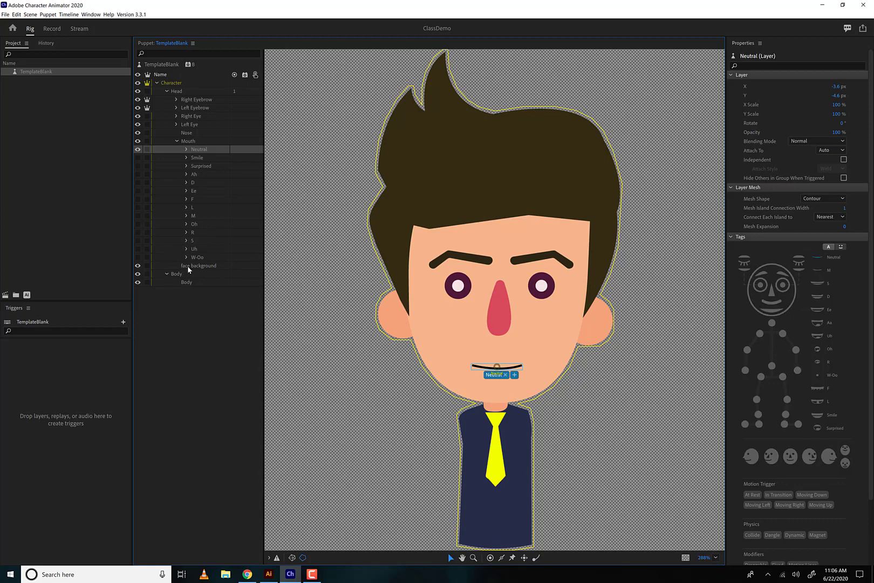
Move the Head layer's handle down to the neck, at the base of the chin, and hide the Body artwork.
click(180, 85)
click(180, 90)
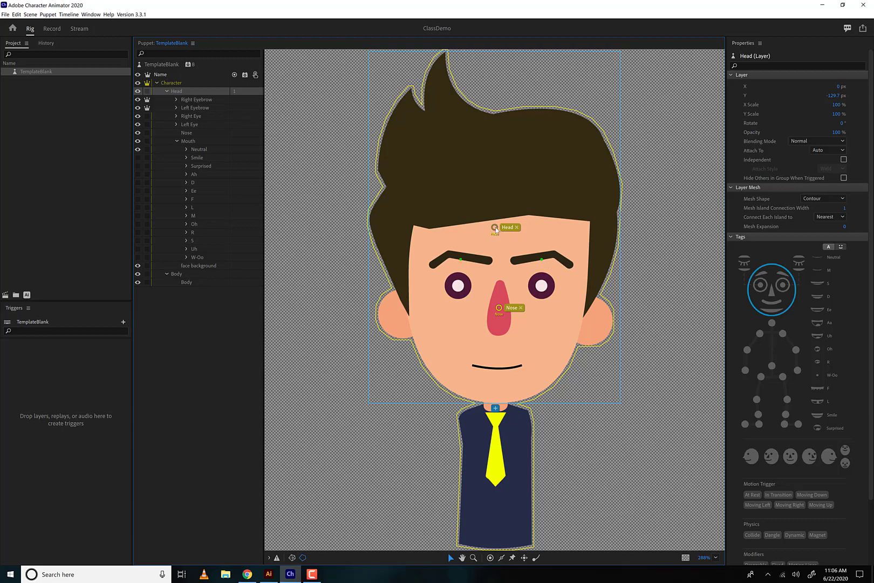
drag(494, 227, 496, 404)
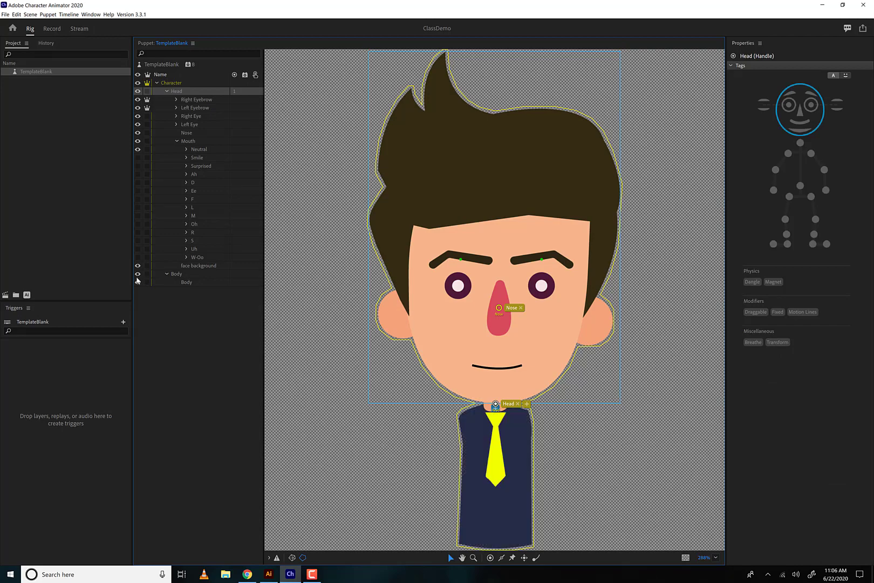
click(137, 283)
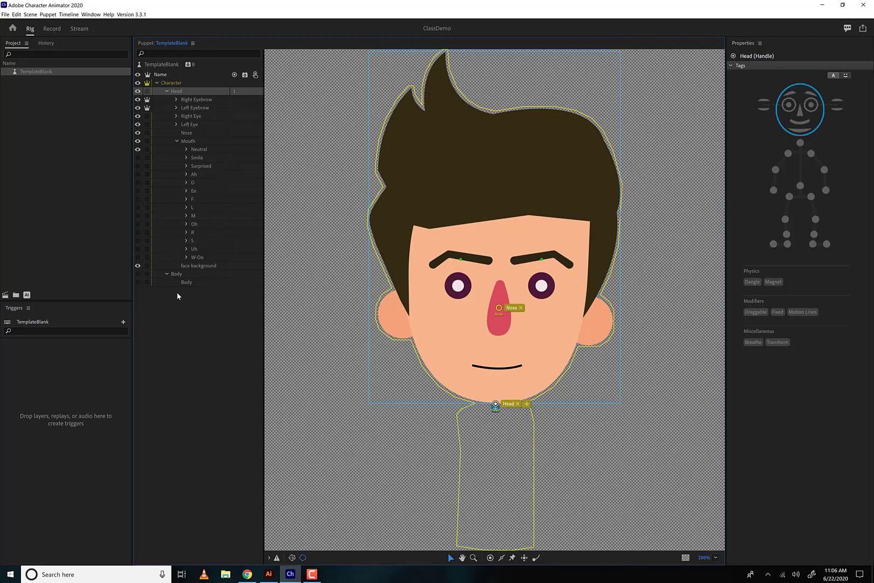
Examine the tags of the eyebrow, eye and nose layers, including the blink, pupil and eyeball layers inside both eye groups.
click(193, 107)
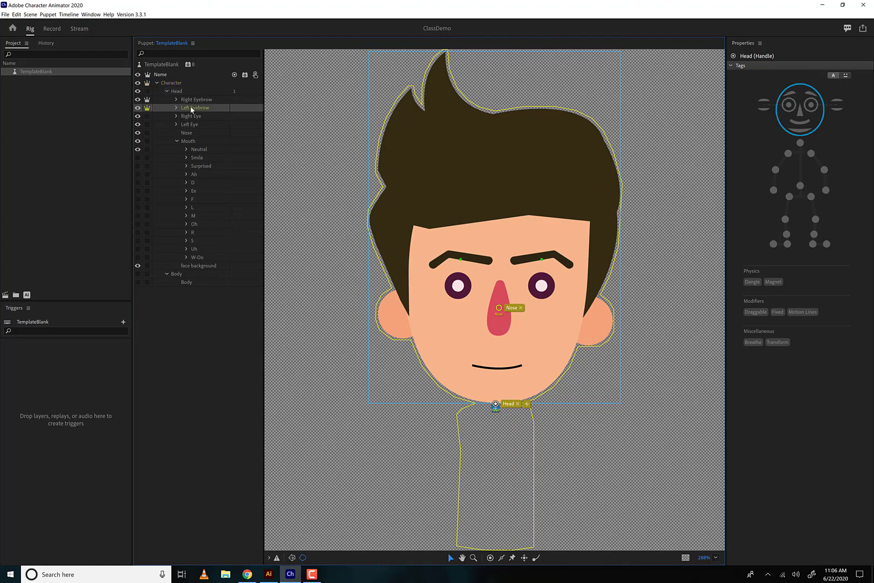
click(193, 109)
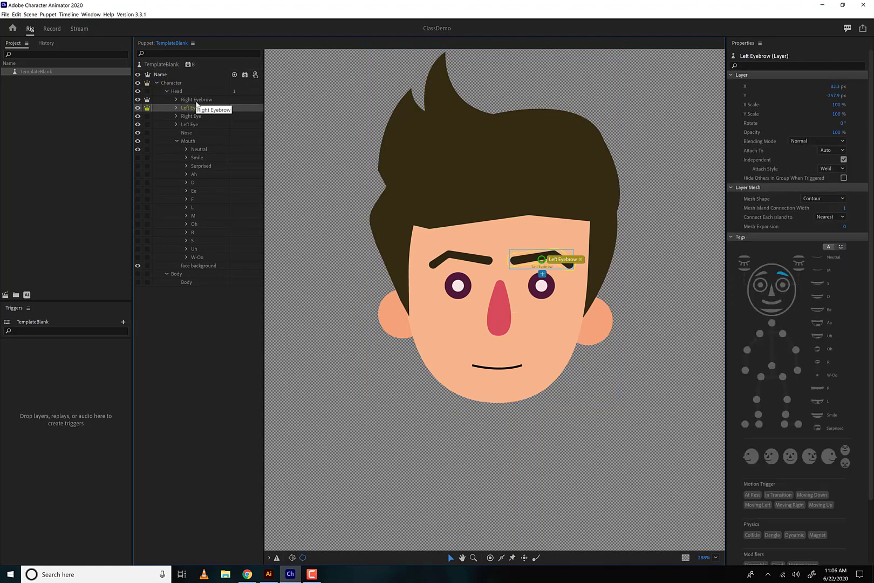
click(195, 100)
click(199, 116)
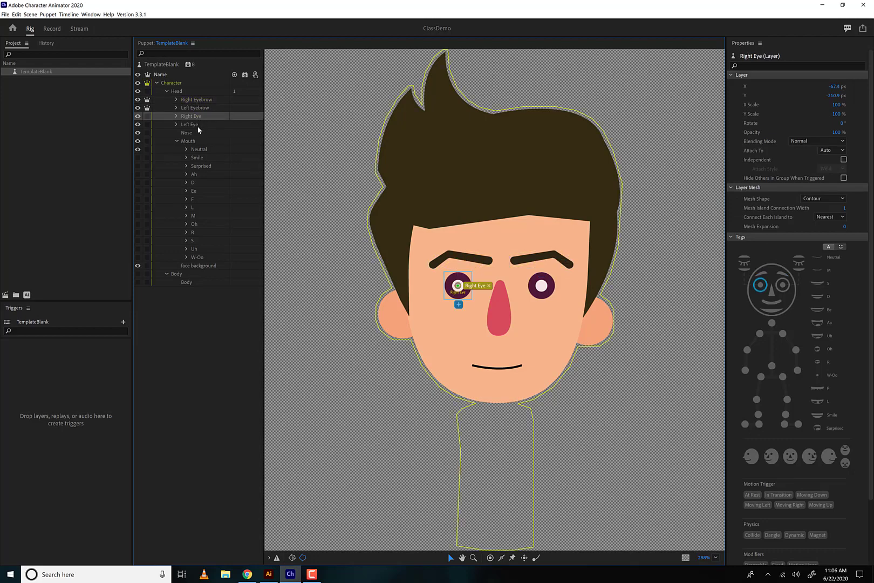
click(176, 115)
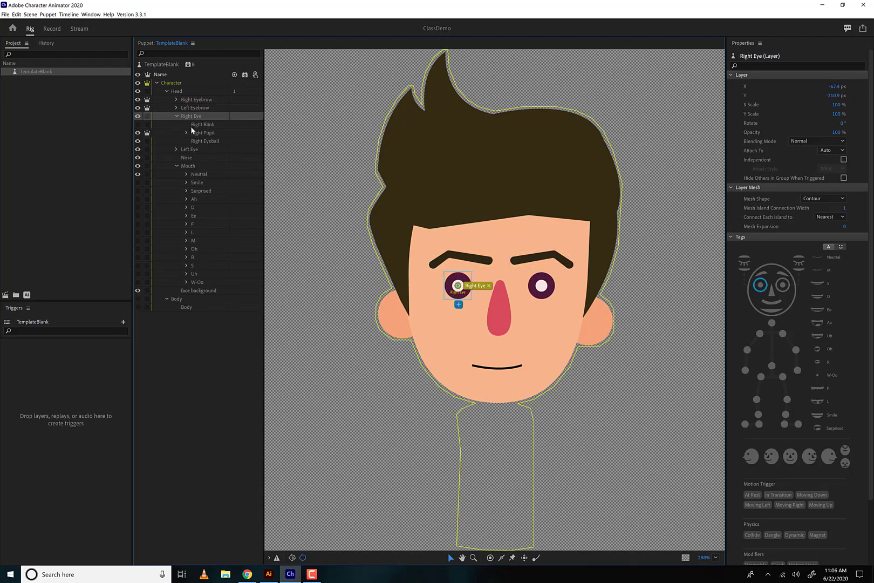
click(175, 152)
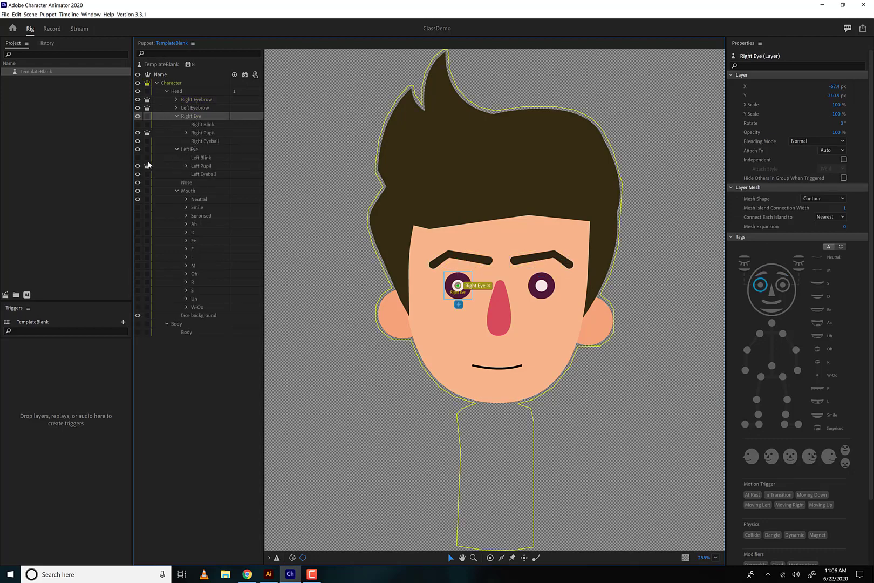
click(185, 183)
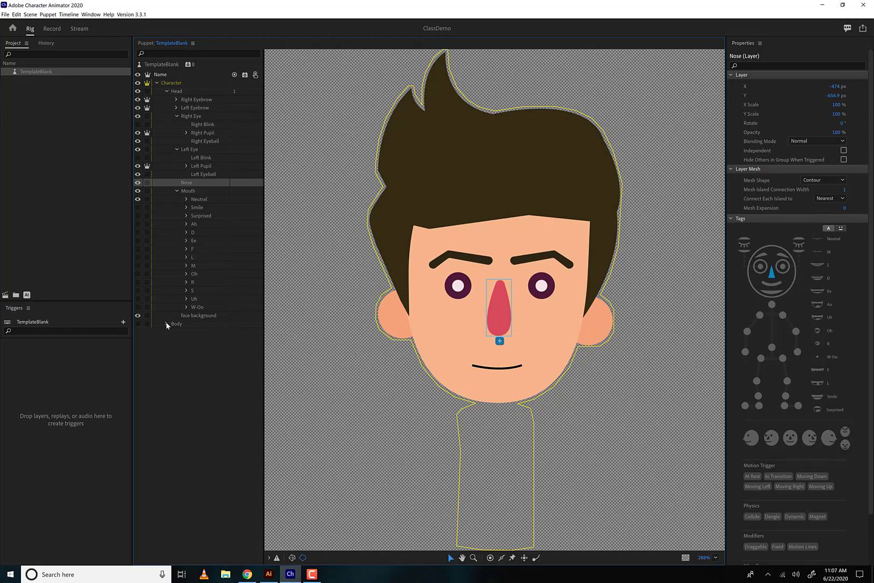
Create a new scene in the Record workspace and name it Recording1.
click(47, 29)
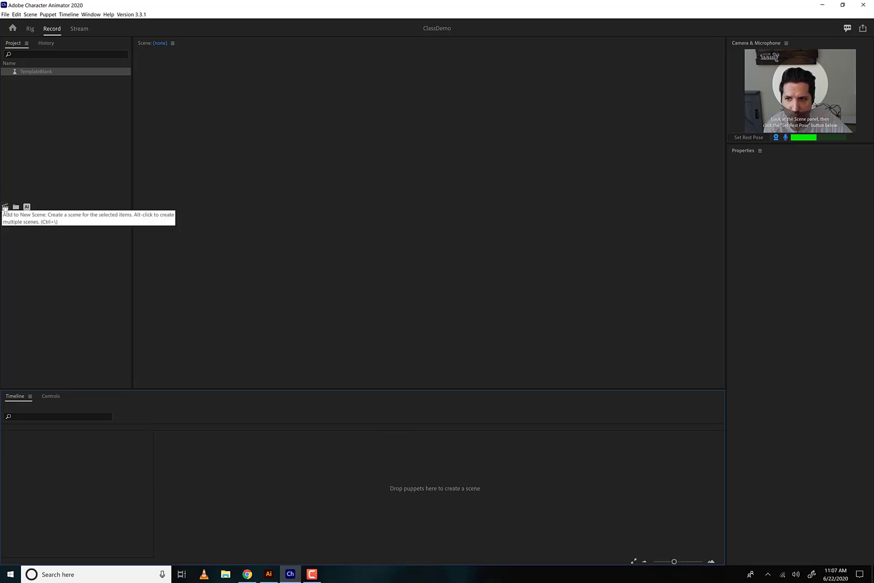
click(30, 14)
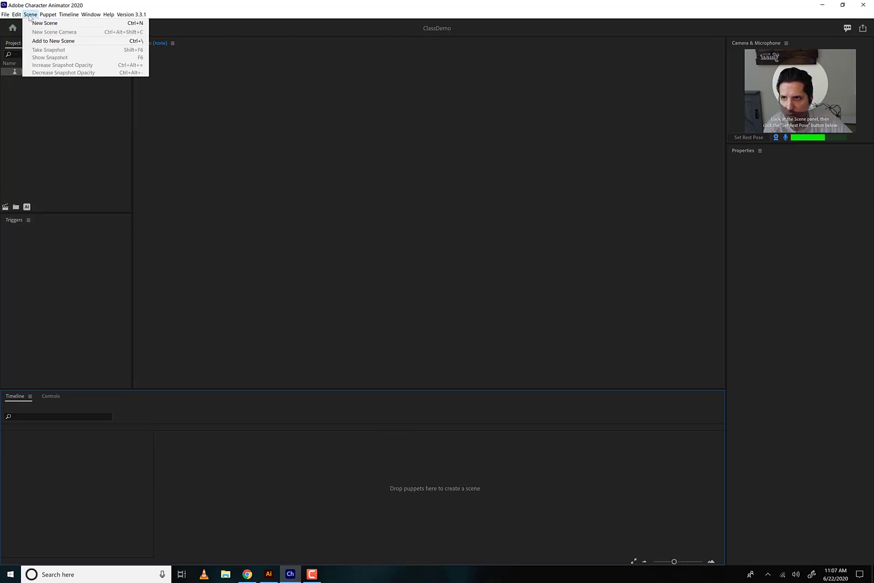
click(33, 24)
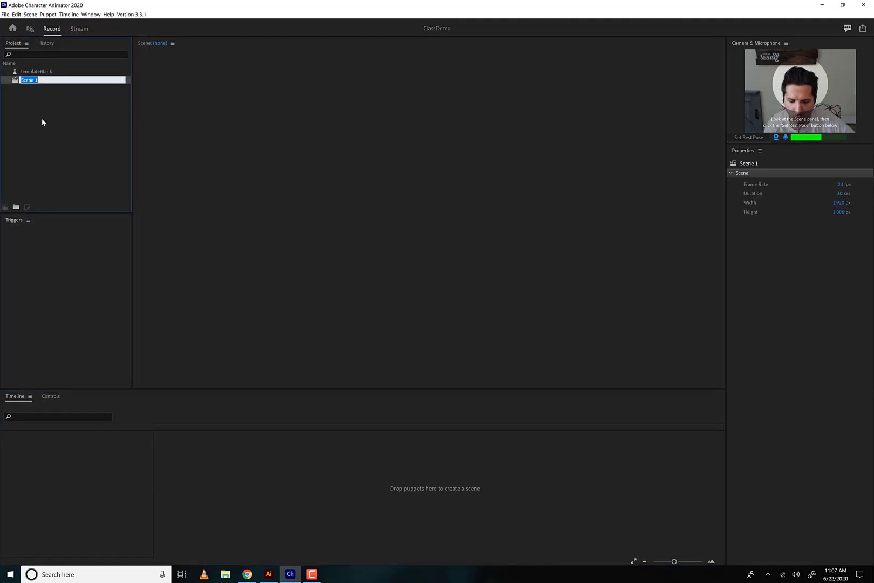
text(Re)
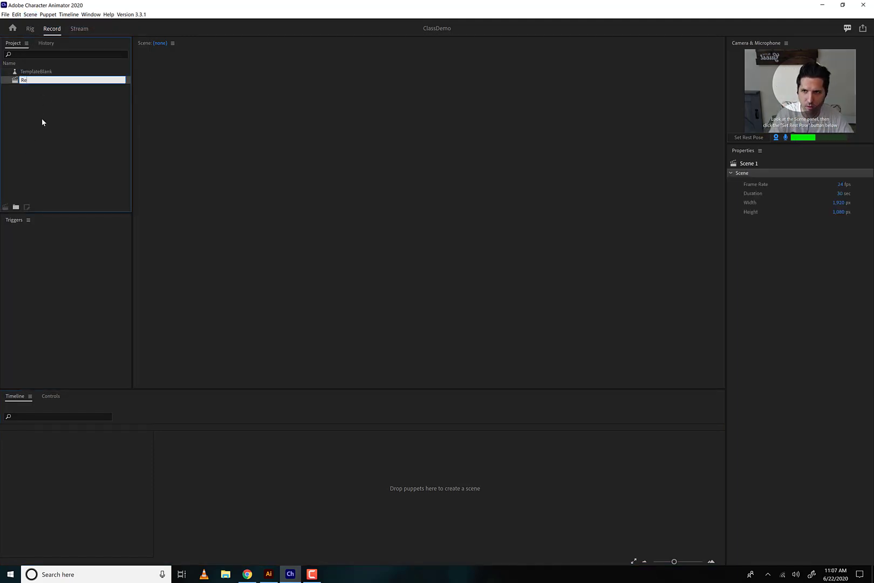
text(codri)
key(BackSpace)
key(BackSpace)
key(BackSpace)
text(rding1)
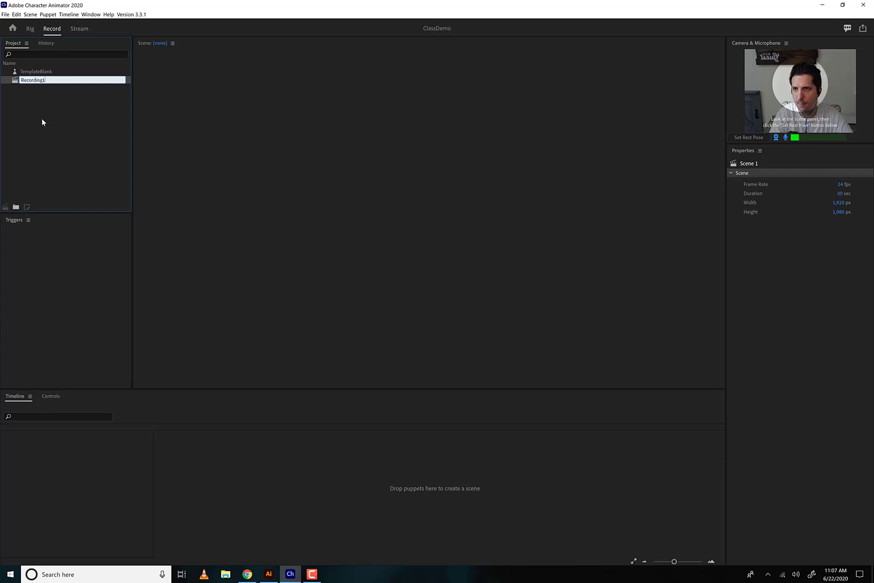
key(Return)
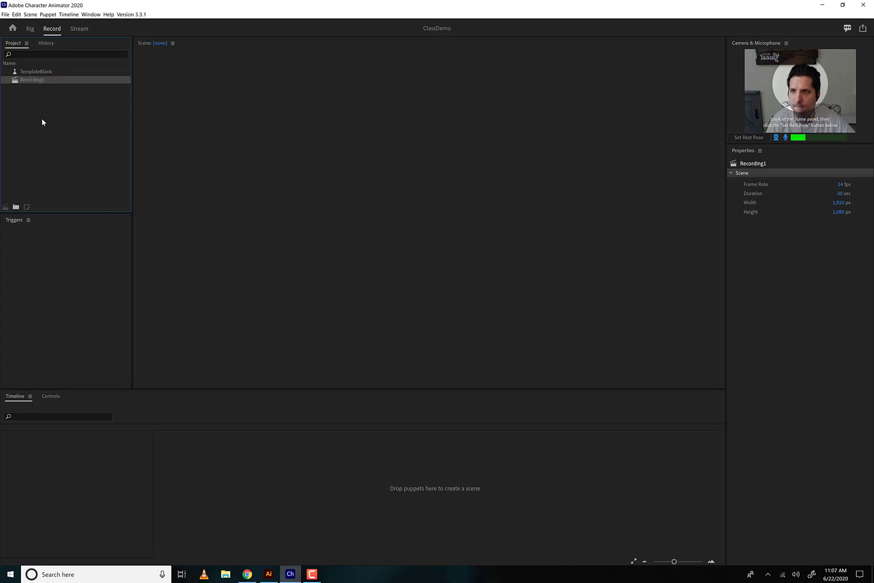
Open the Recording1 scene and add the TemplateBlank puppet to its timeline.
double_click(31, 80)
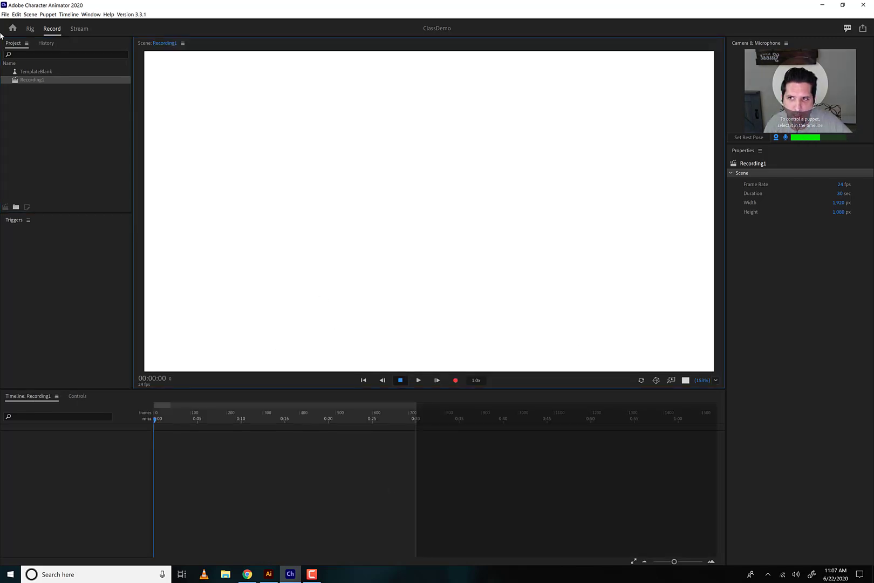
drag(44, 76, 47, 453)
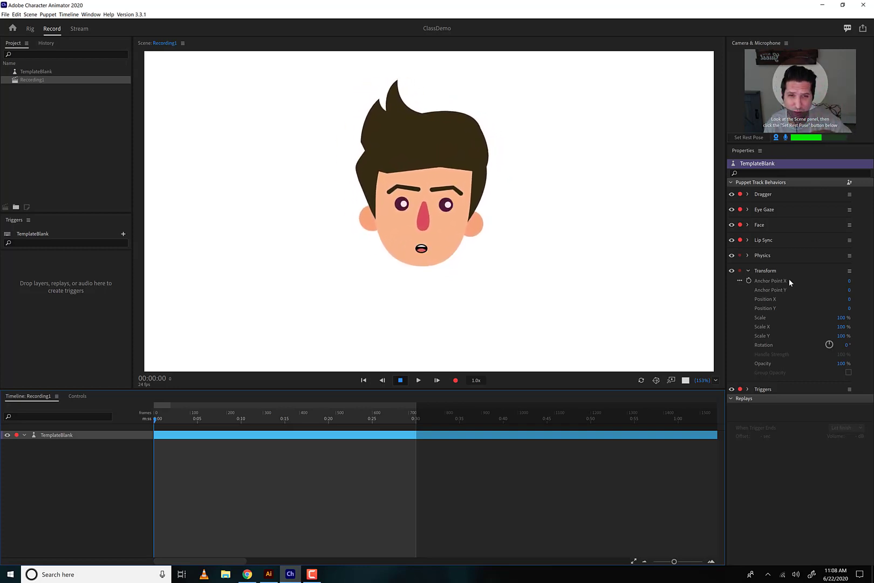
Review the puppet's Eye Gaze settings and set the rest pose for the webcam face tracking.
click(748, 210)
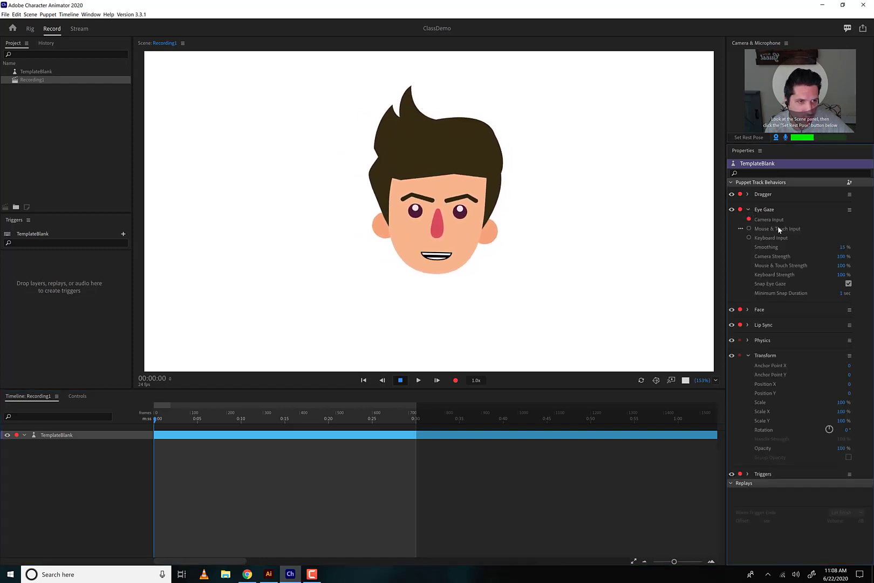
click(748, 210)
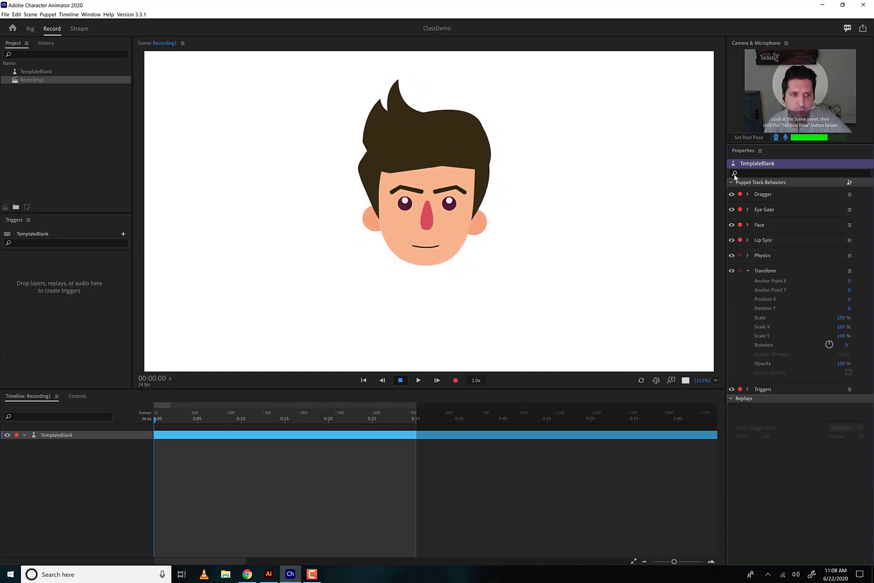
click(754, 139)
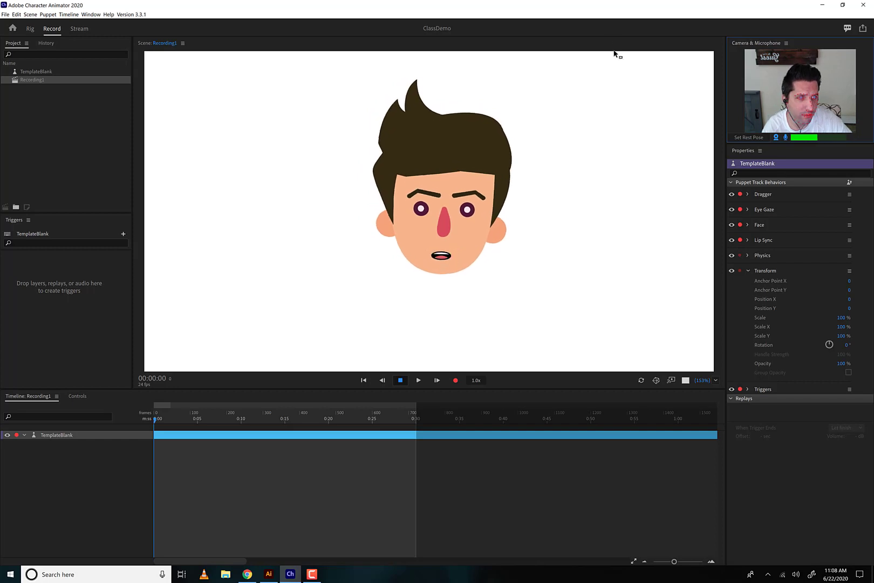
In the Face behavior, set Mouth Strength to 23% and disable Move Eyebrows Together and Blink Eyes Together.
click(747, 270)
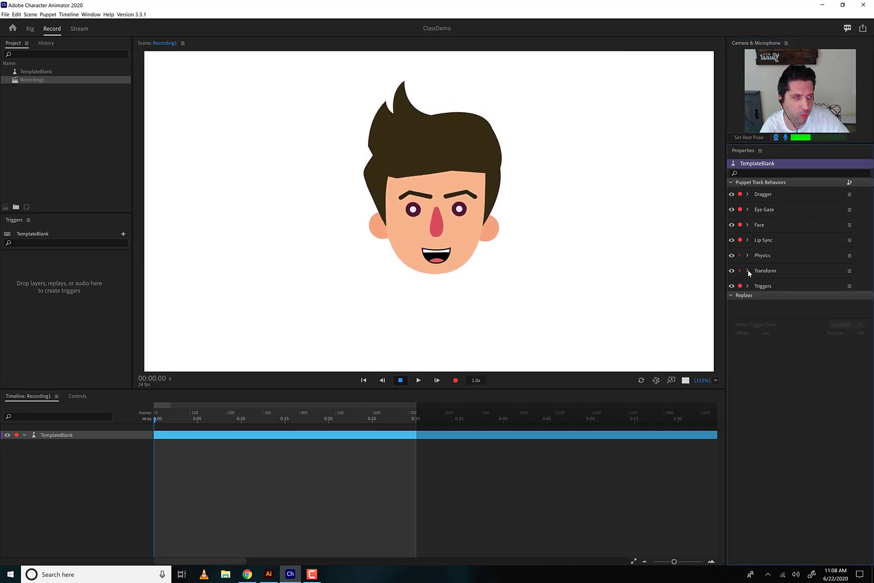
click(748, 225)
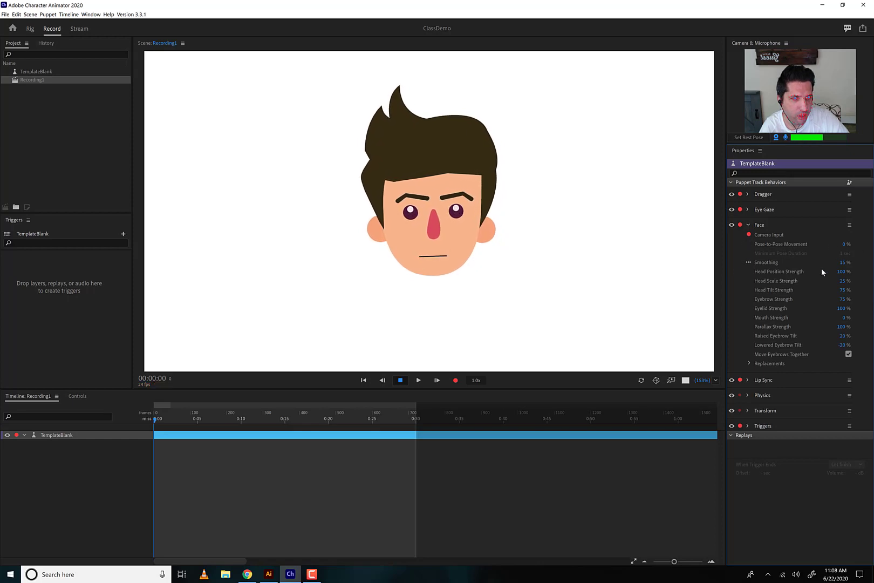
click(844, 318)
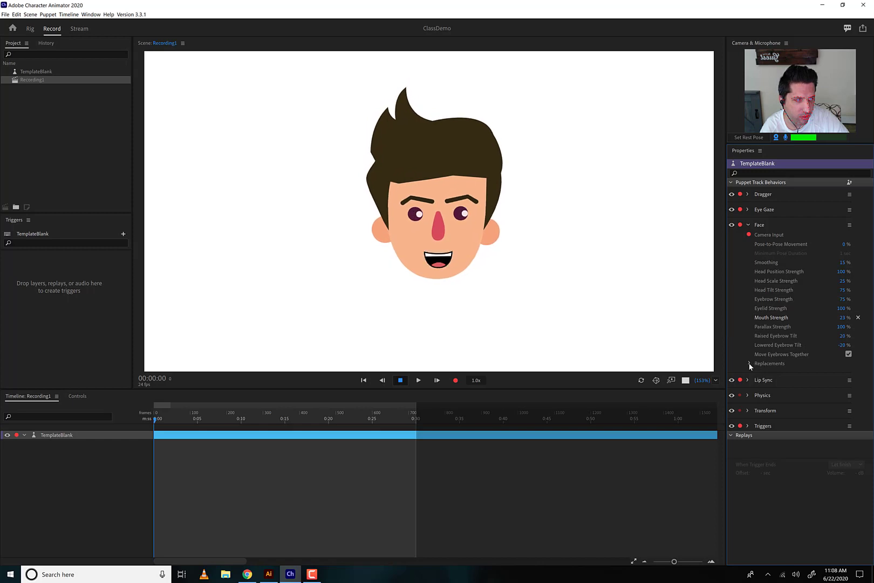
click(849, 355)
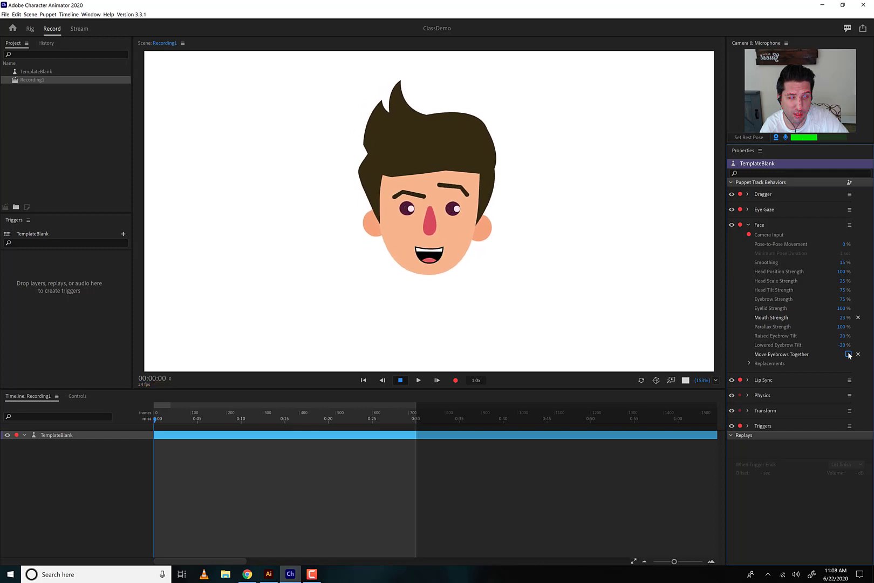
click(750, 363)
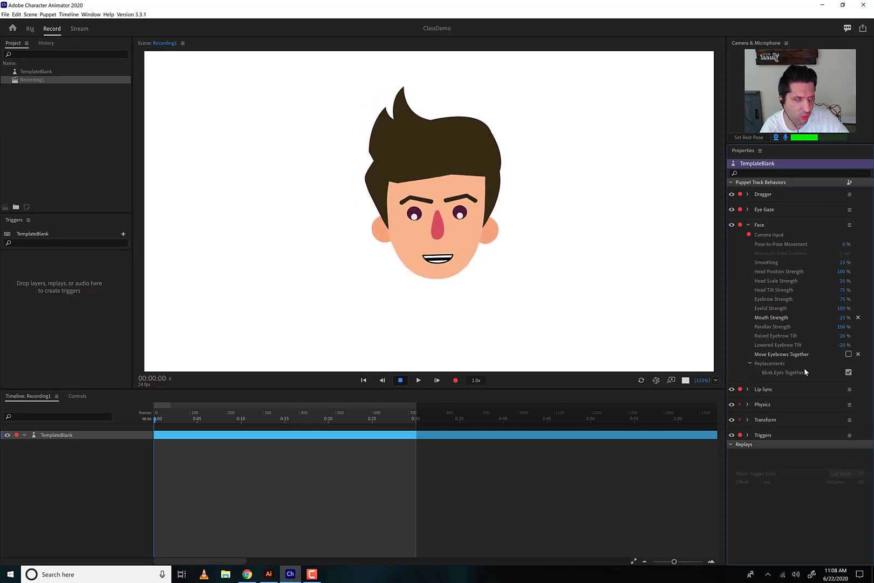
click(848, 372)
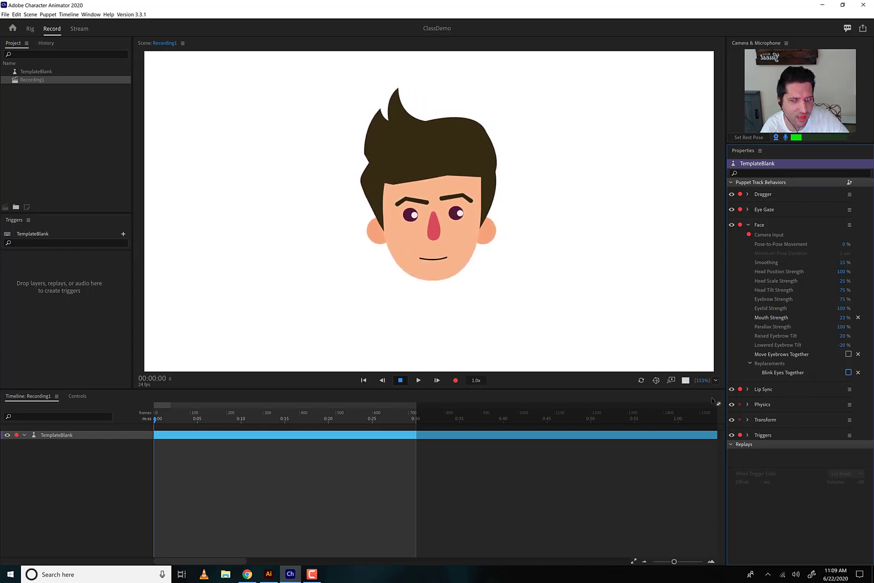
Examine the Physics behavior's gravity and wind settings, then collapse the Face and Physics behaviors.
click(748, 405)
scroll(804, 415, down, 1)
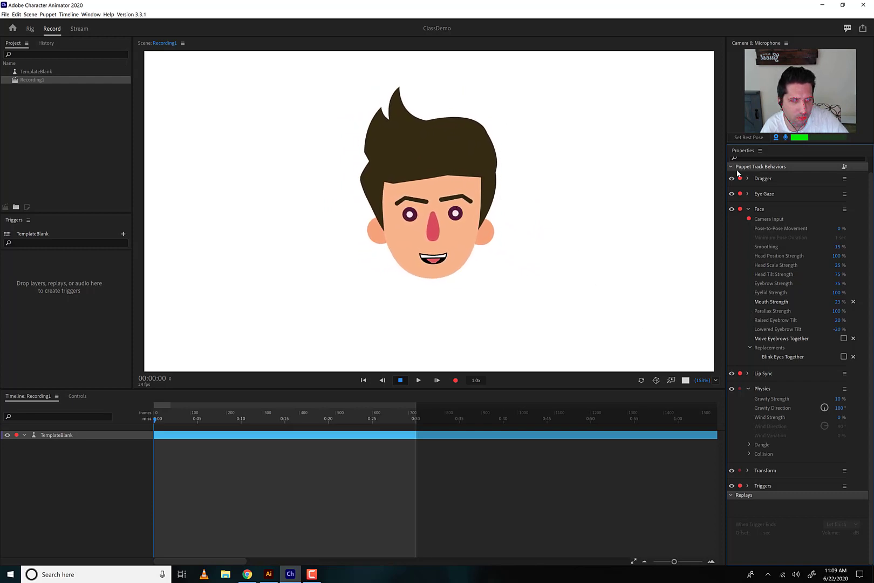
click(748, 210)
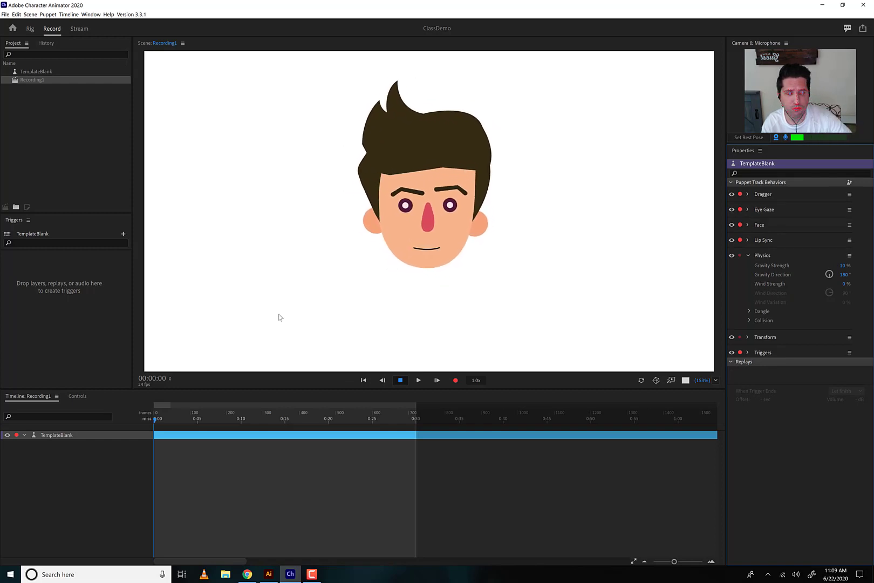
click(747, 256)
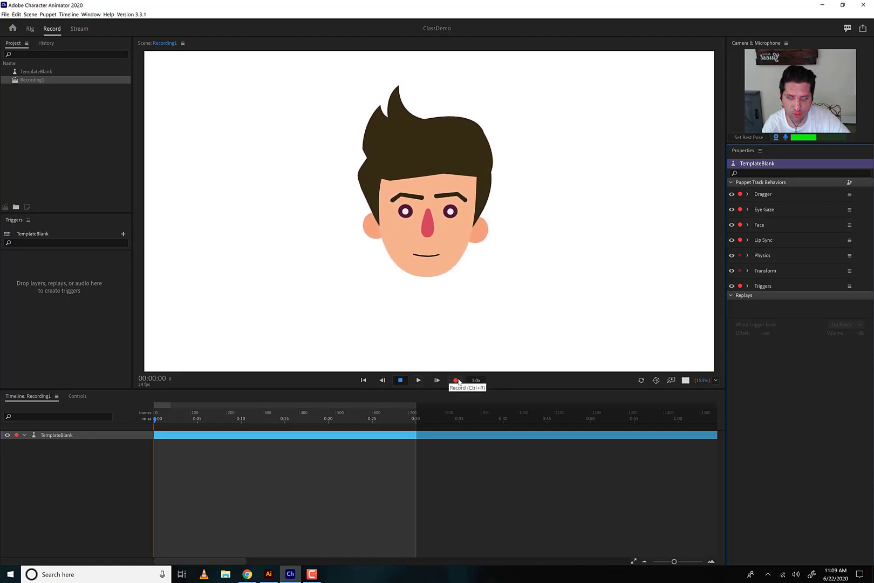
Record a webcam and microphone performance of about 23 seconds and scrub through the take on the timeline.
click(456, 380)
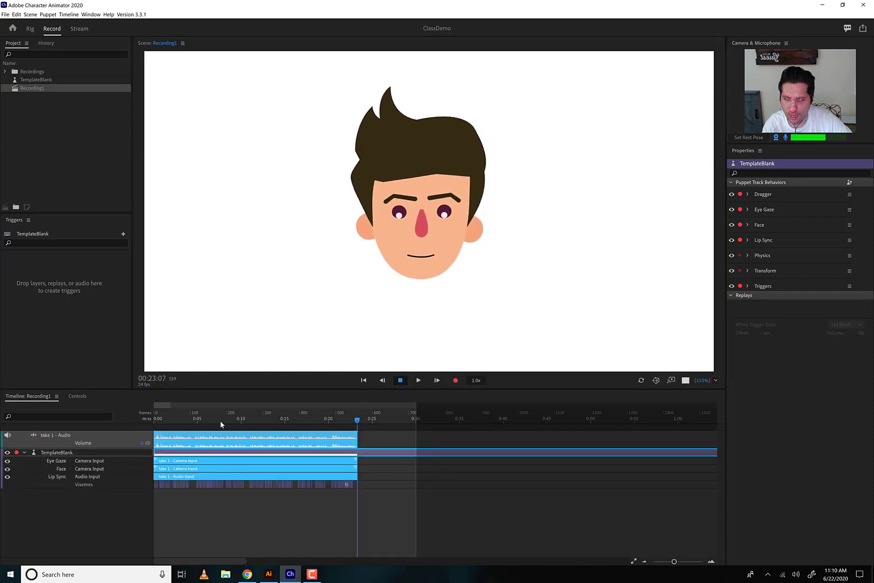
click(164, 422)
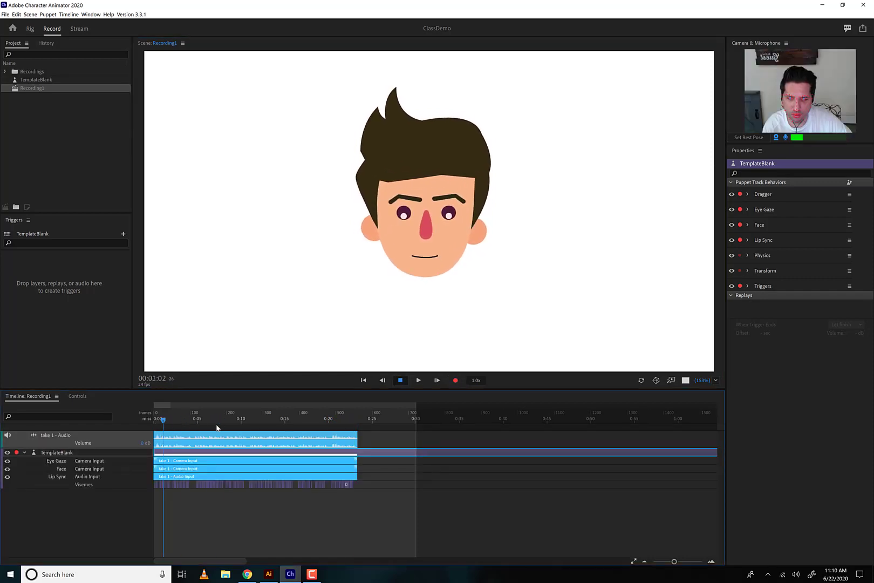
drag(279, 421, 301, 422)
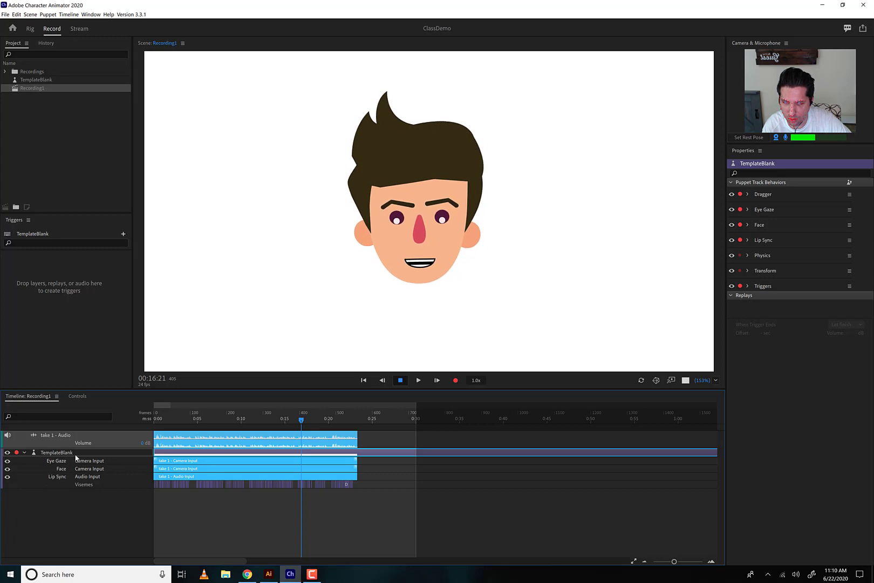
Inspect the recorded take's Eye Gaze, Lip Sync and viseme tracks under TemplateBlank in the timeline.
click(84, 462)
click(172, 462)
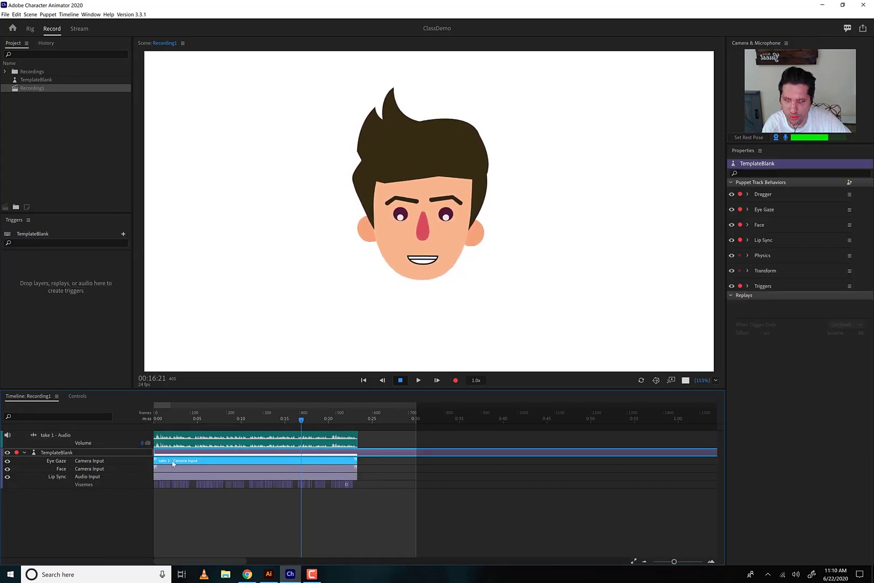
click(87, 480)
click(196, 484)
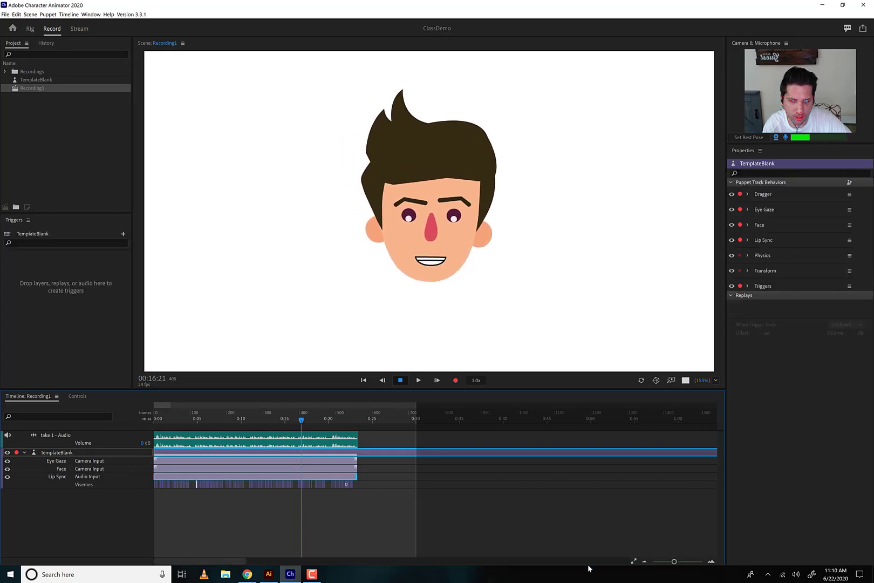
Change the first viseme at the start of the Lip Sync take to M (b, p).
drag(674, 562, 692, 561)
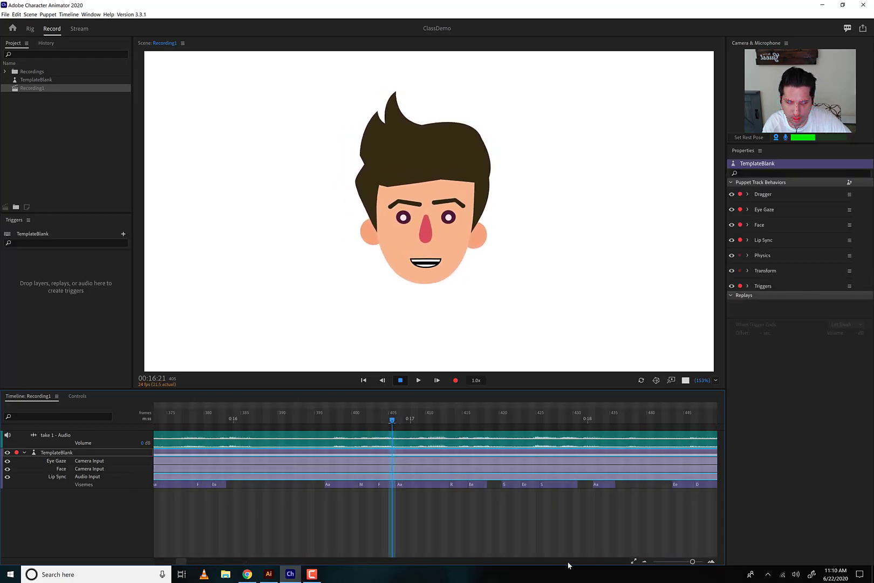
click(168, 561)
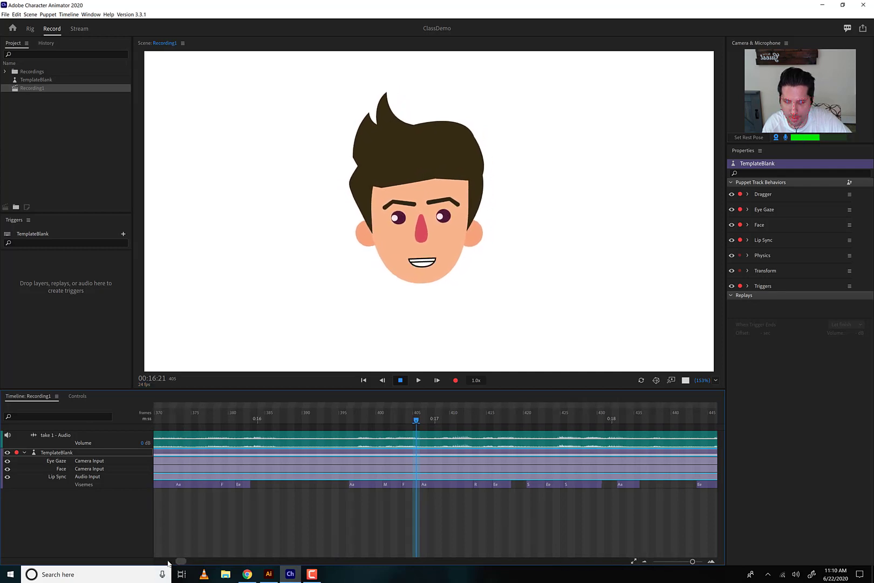
click(168, 561)
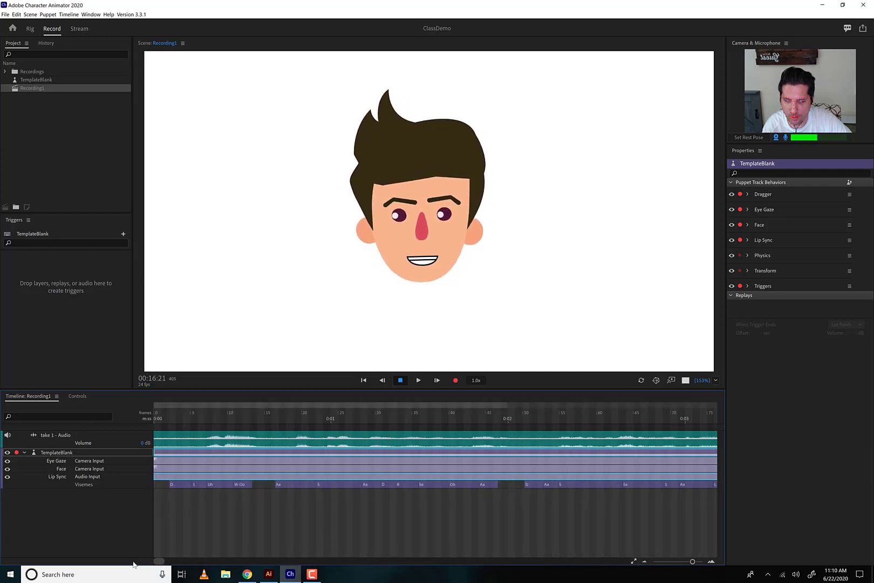
click(180, 419)
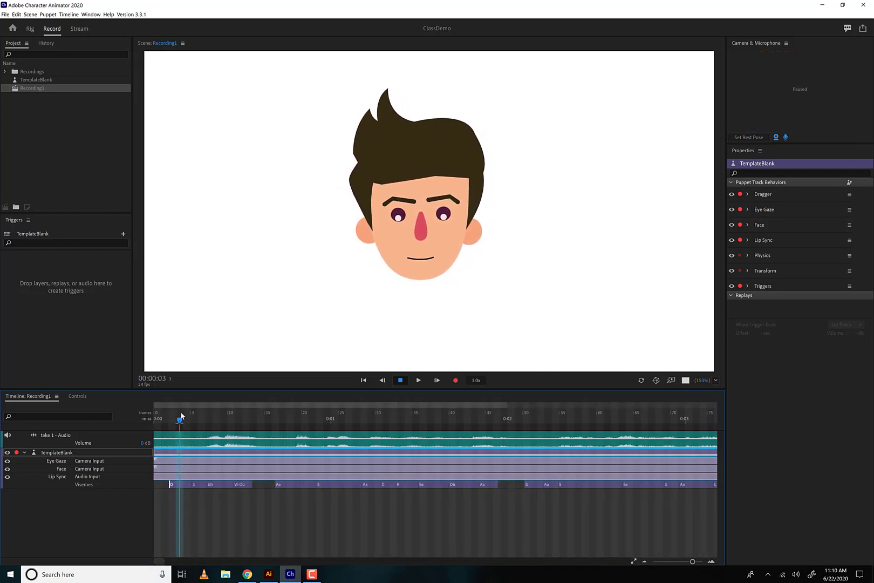
right_click(172, 485)
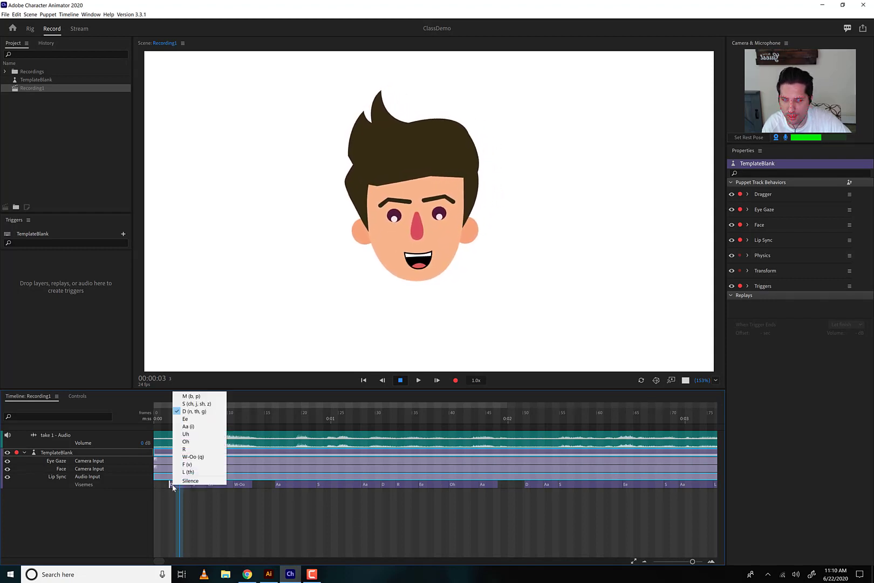
click(190, 396)
Play back the opening of the take from frame 1 to check the edited first viseme.
drag(175, 420, 164, 421)
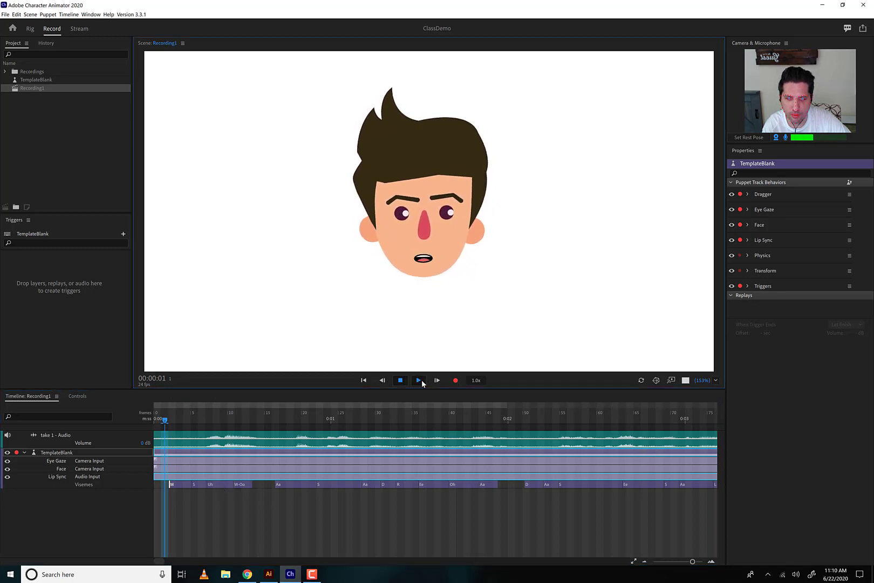
click(421, 379)
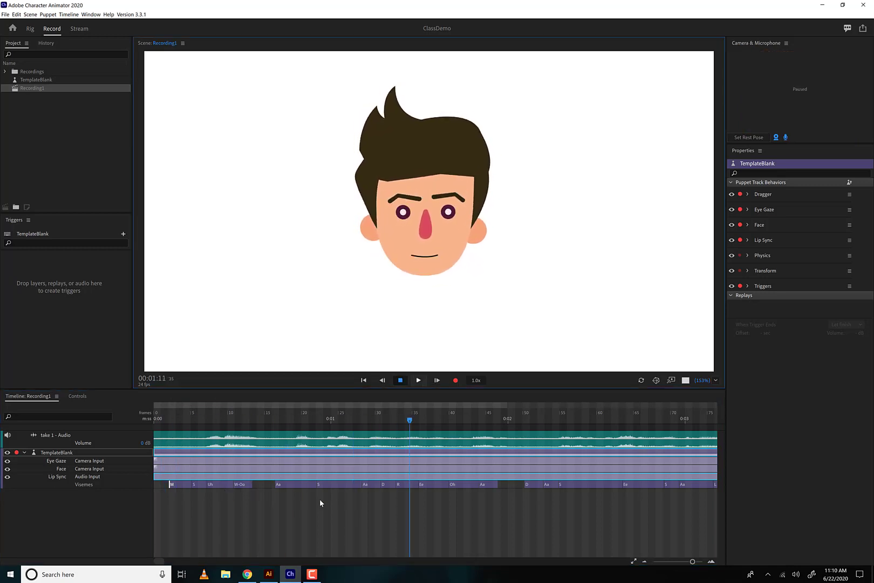
key(space)
Change the viseme under frame 29 (00:01:05) of the Lip Sync take to F (v).
drag(291, 412, 371, 417)
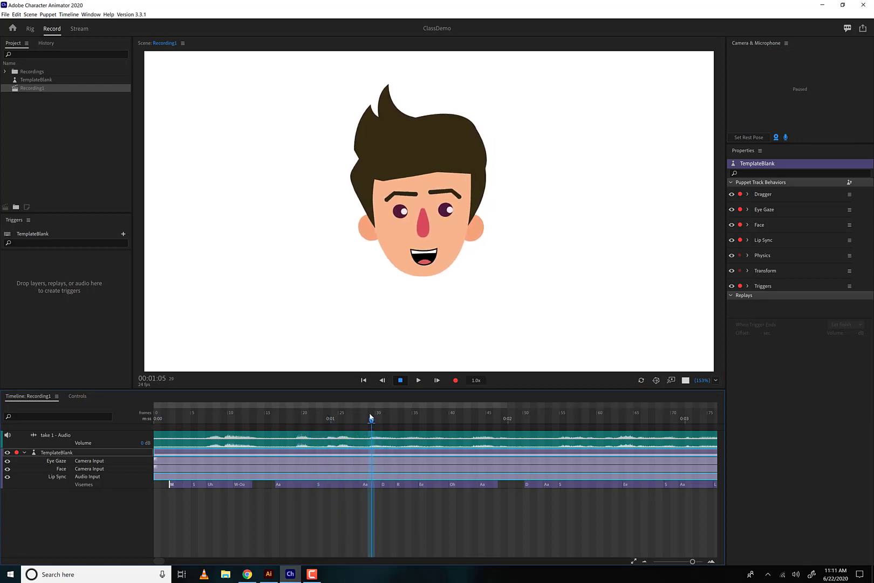
right_click(374, 487)
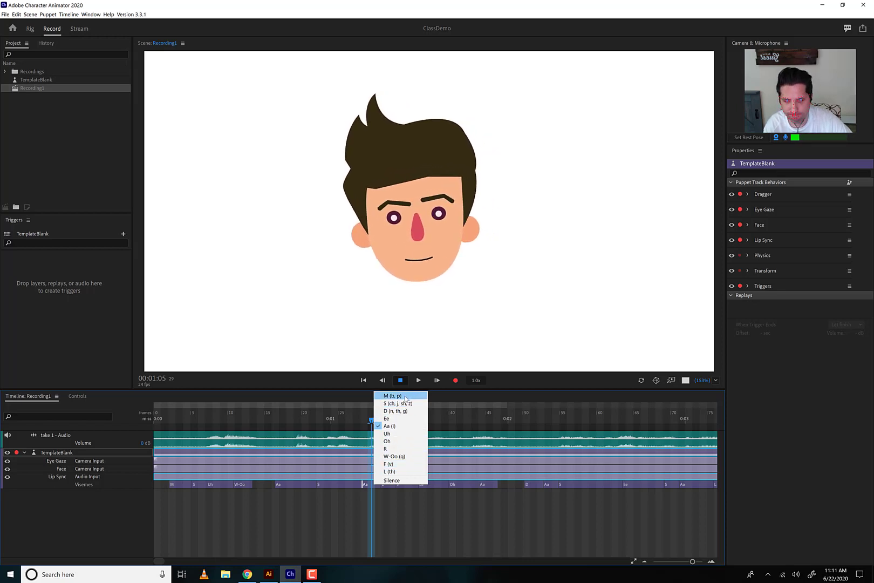
click(395, 465)
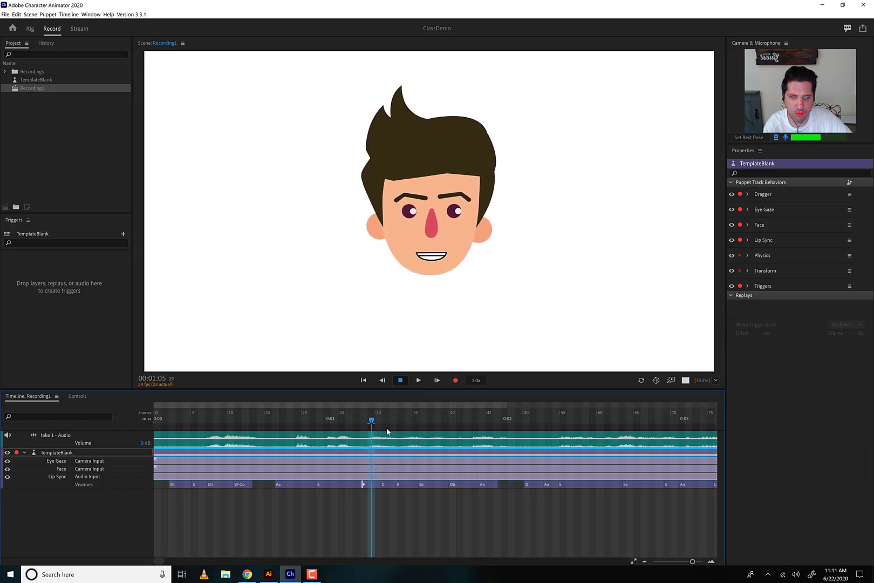
Play back the take around the one-second mark to check the edited F viseme.
click(418, 380)
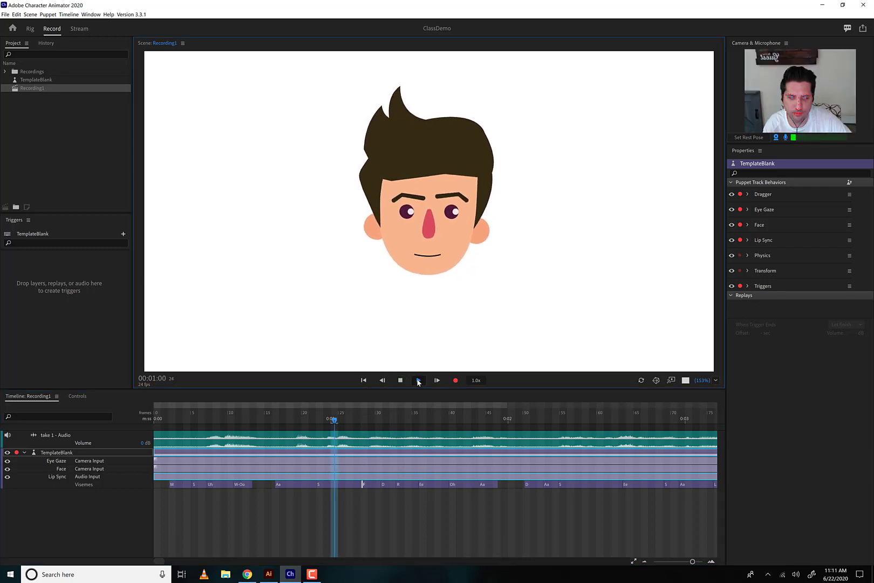
click(419, 379)
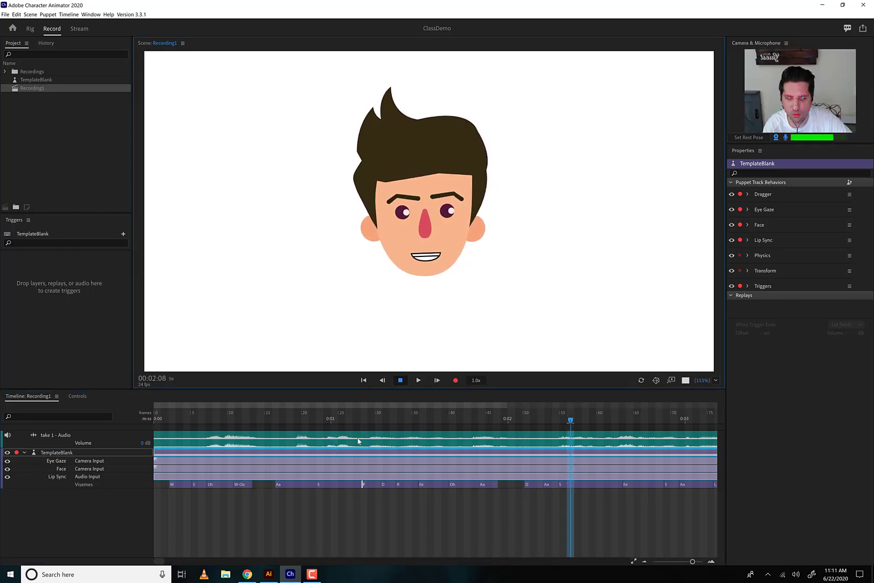
click(349, 419)
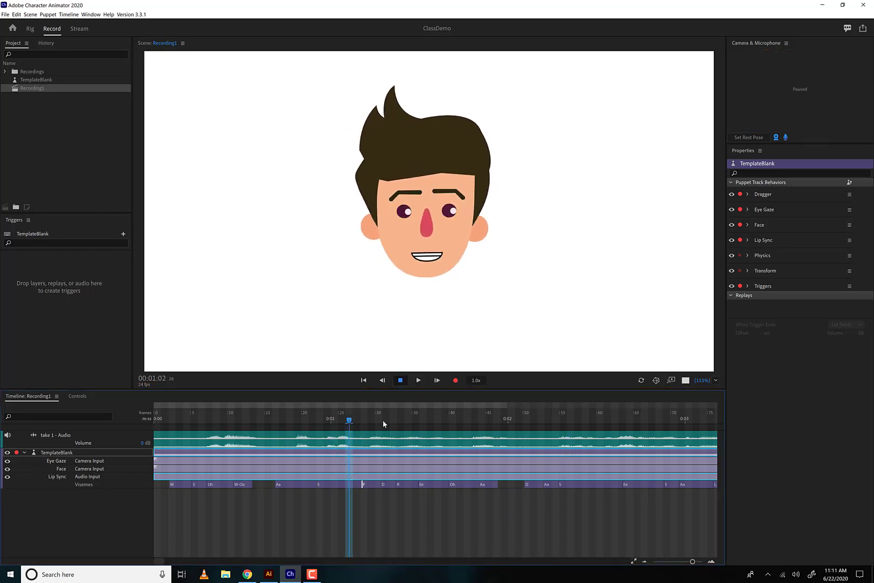
click(418, 379)
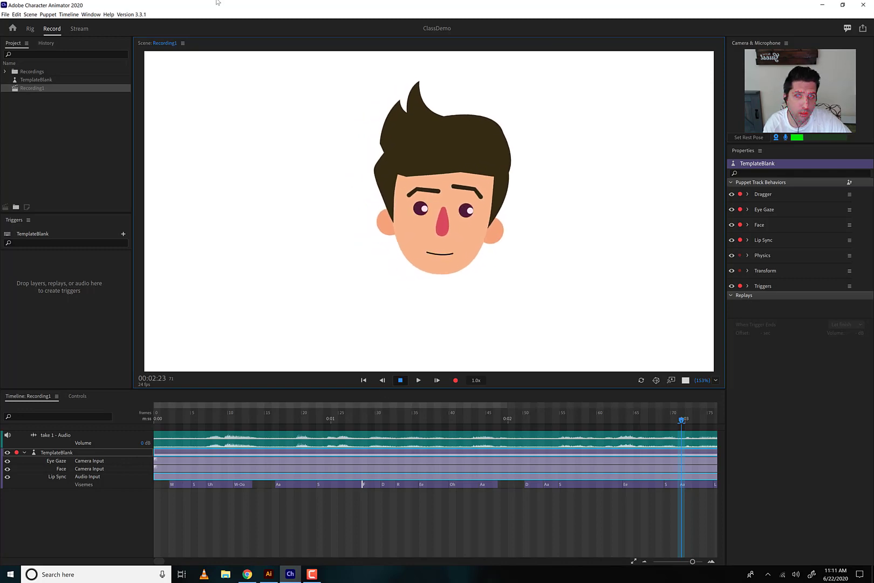
Review the Compute Lip Sync Take from Scene Audio command and select the take 1 audio track.
click(71, 16)
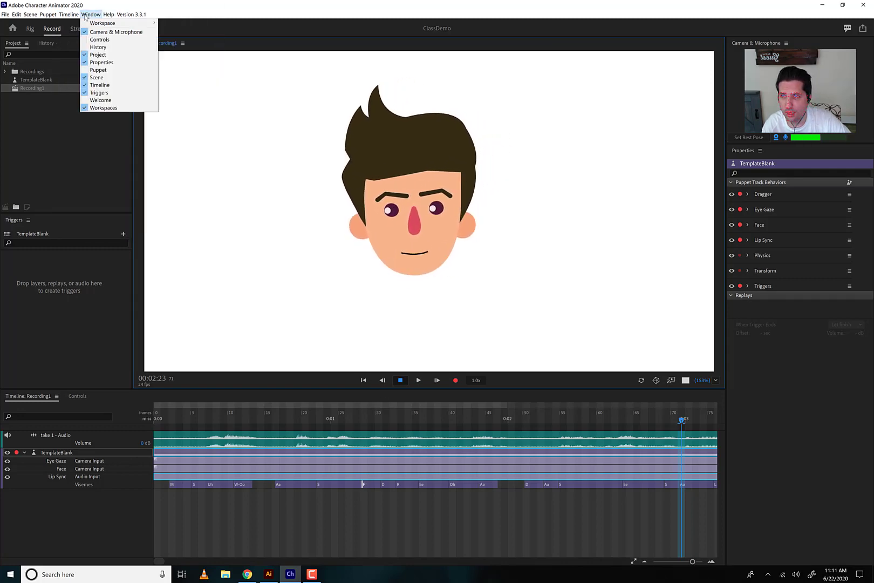
click(61, 16)
click(58, 16)
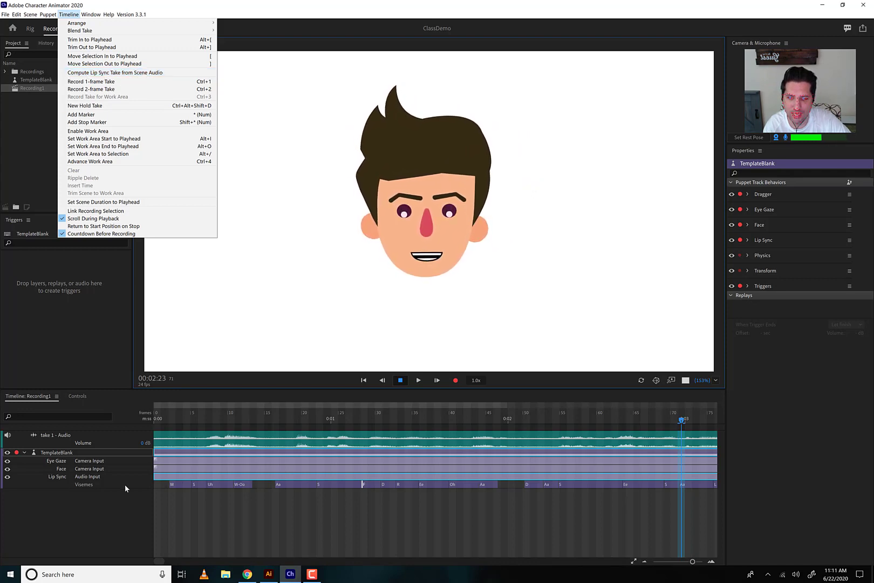
click(98, 436)
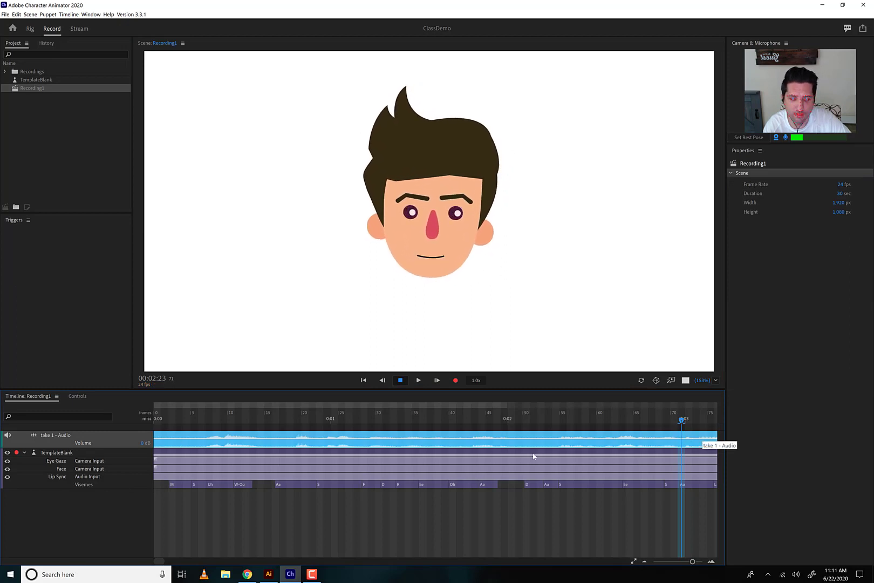
Export the scene via Adobe Media Encoder as the H.264 video Recording1 on the Desktop and start the render queue.
drag(692, 561, 673, 561)
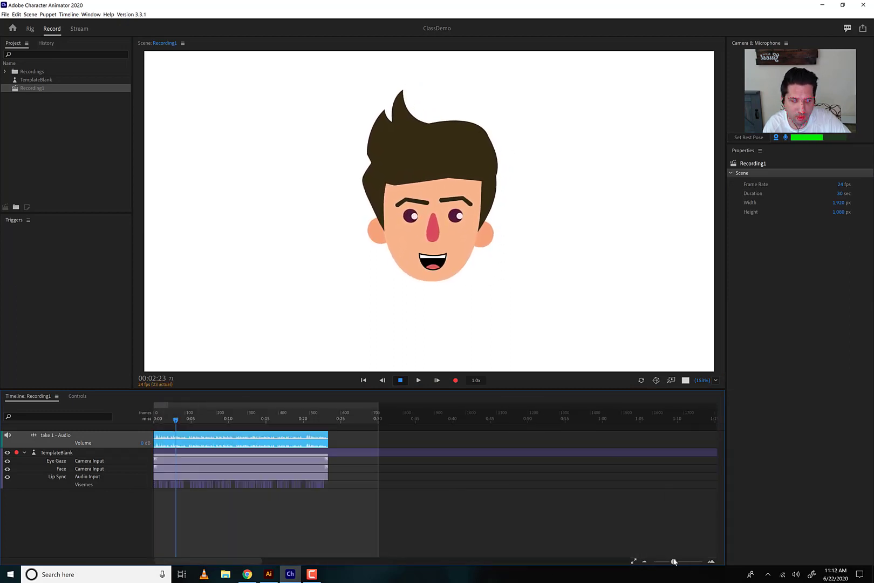
click(7, 14)
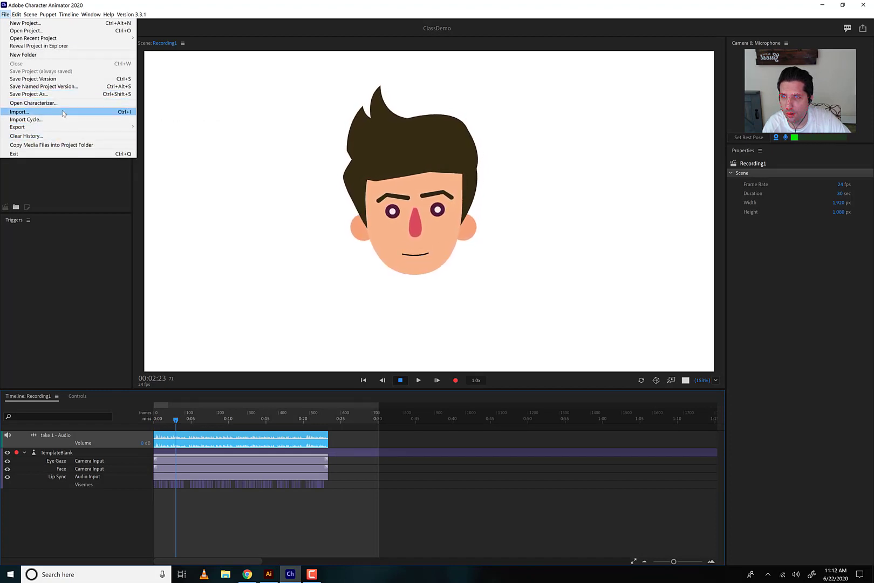
mouse_move(61, 128)
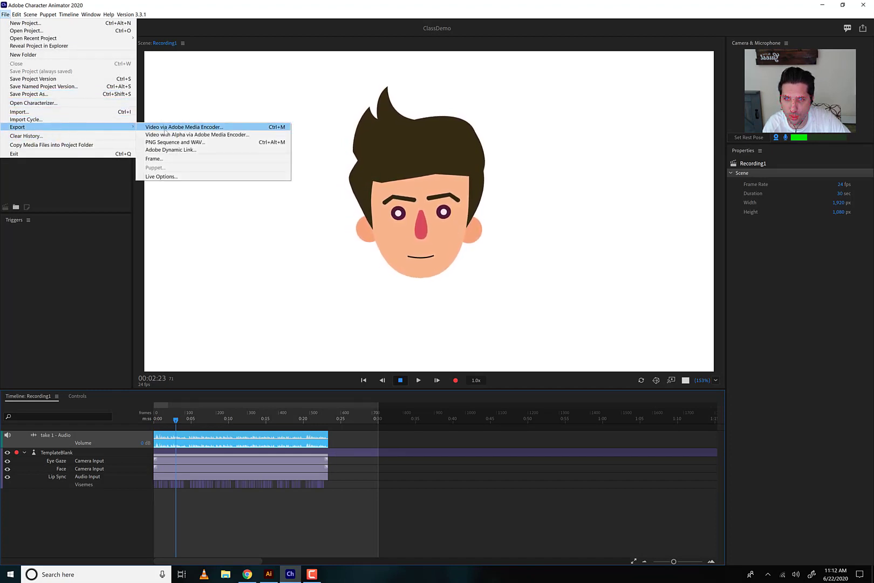
click(200, 127)
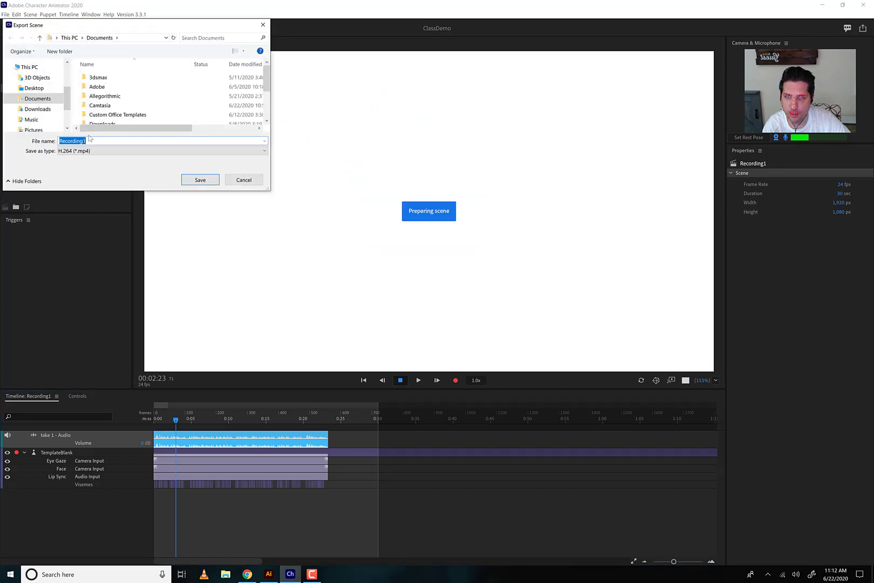
click(34, 88)
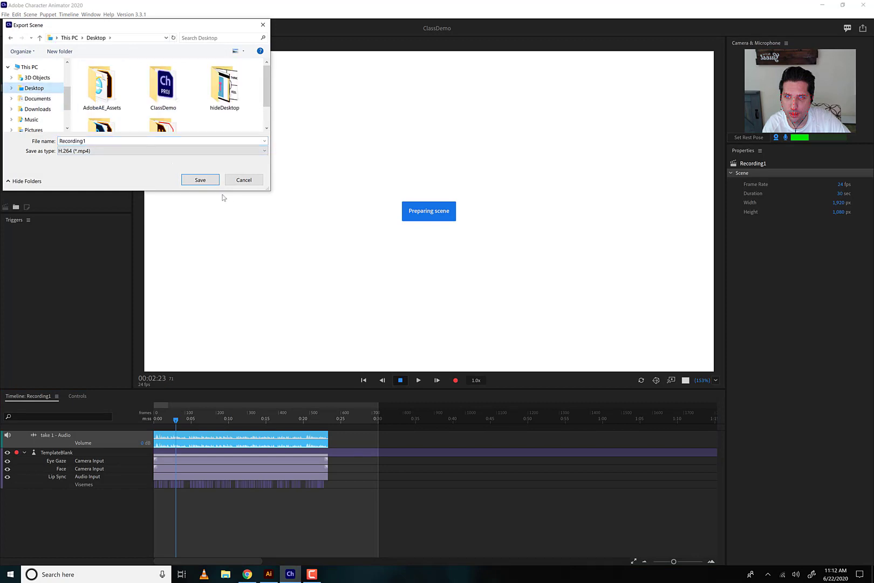
click(205, 183)
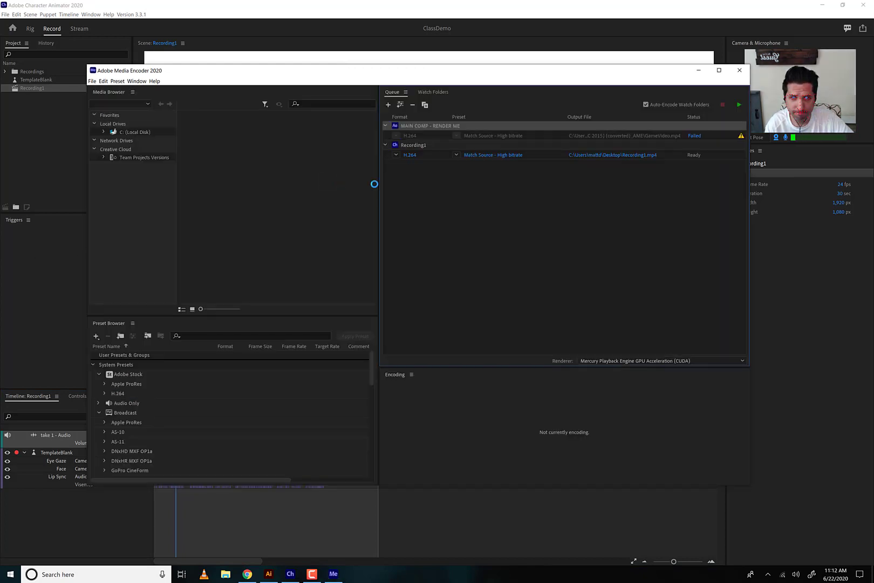
click(419, 147)
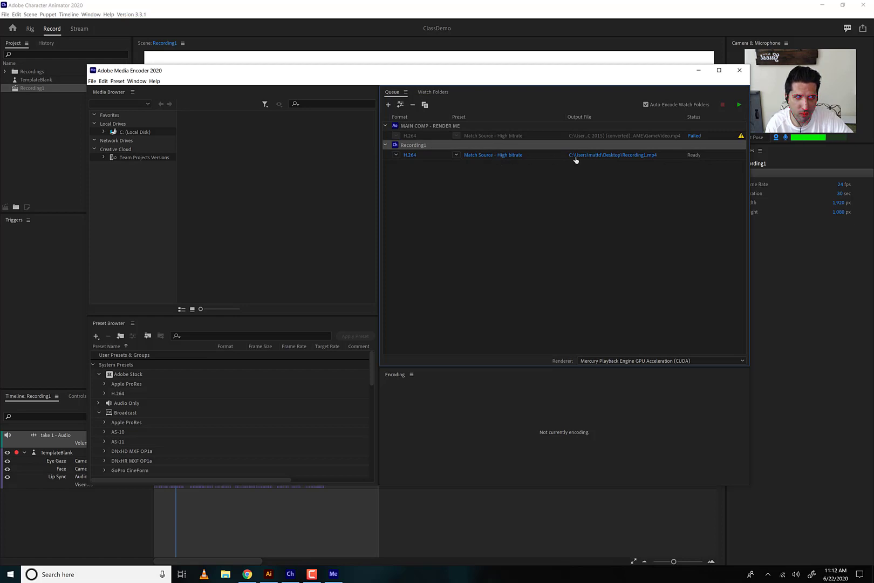
click(738, 103)
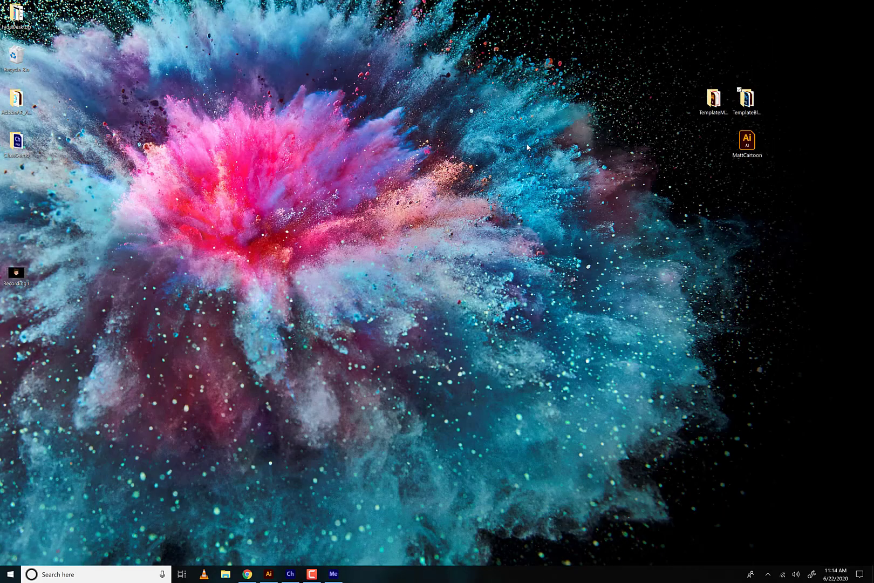
Watch the exported Recording1 video from the desktop, close the player and switch back to Character Animator.
double_click(16, 272)
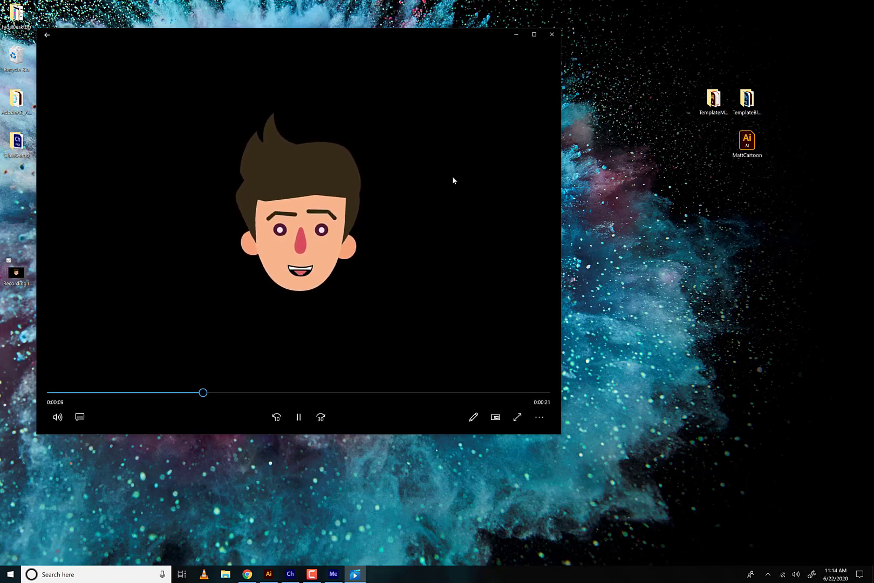
click(551, 35)
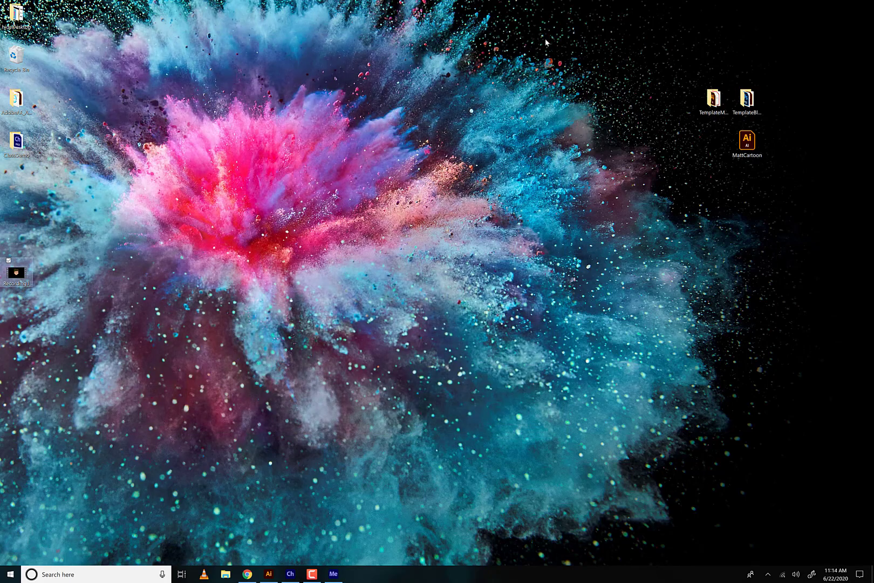
click(290, 573)
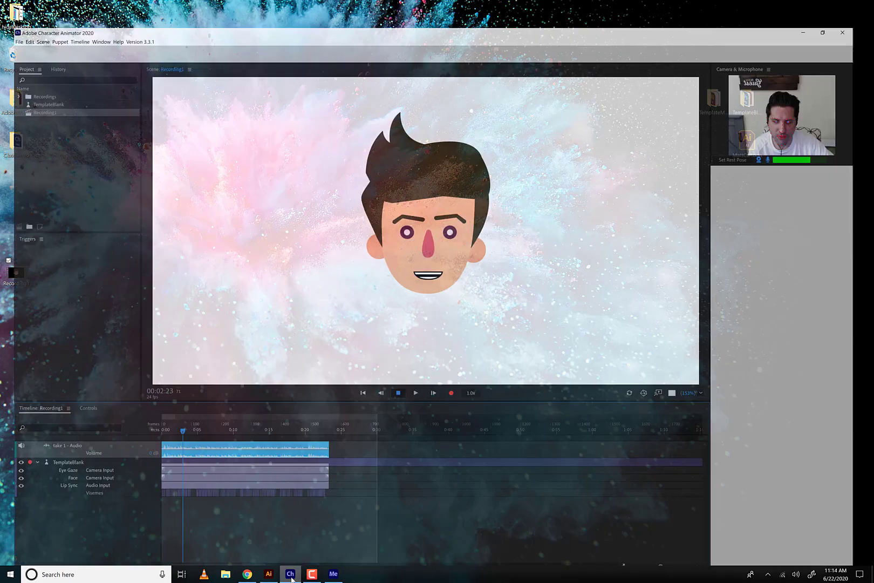